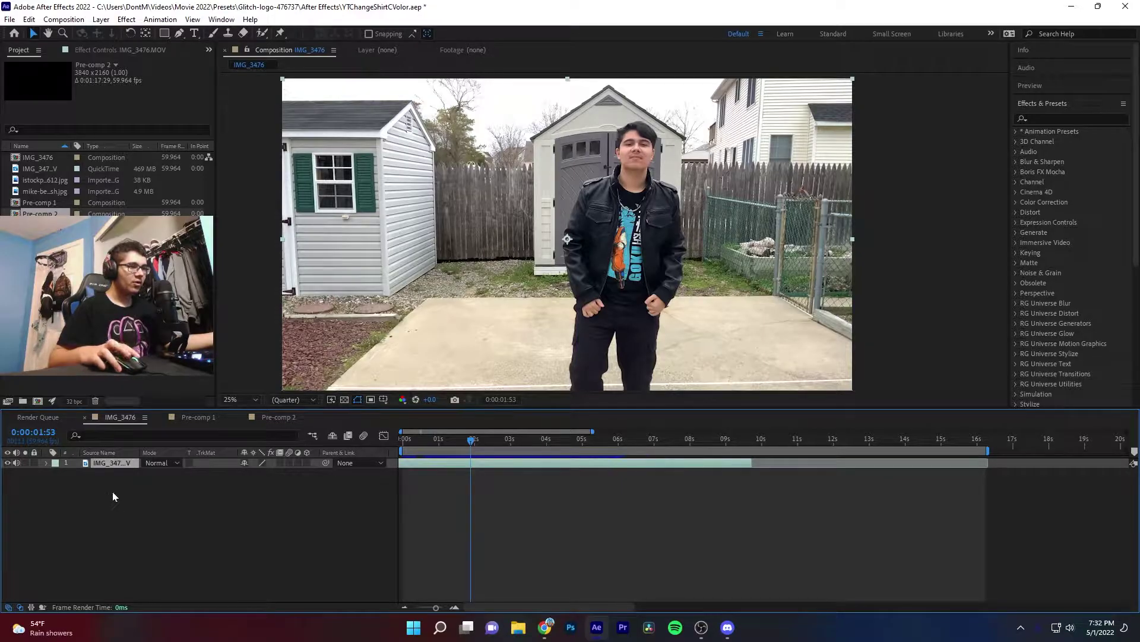
Duplicate the IMG_3476.MOV video layer and select the upper copy for rotoscoping
click(87, 541)
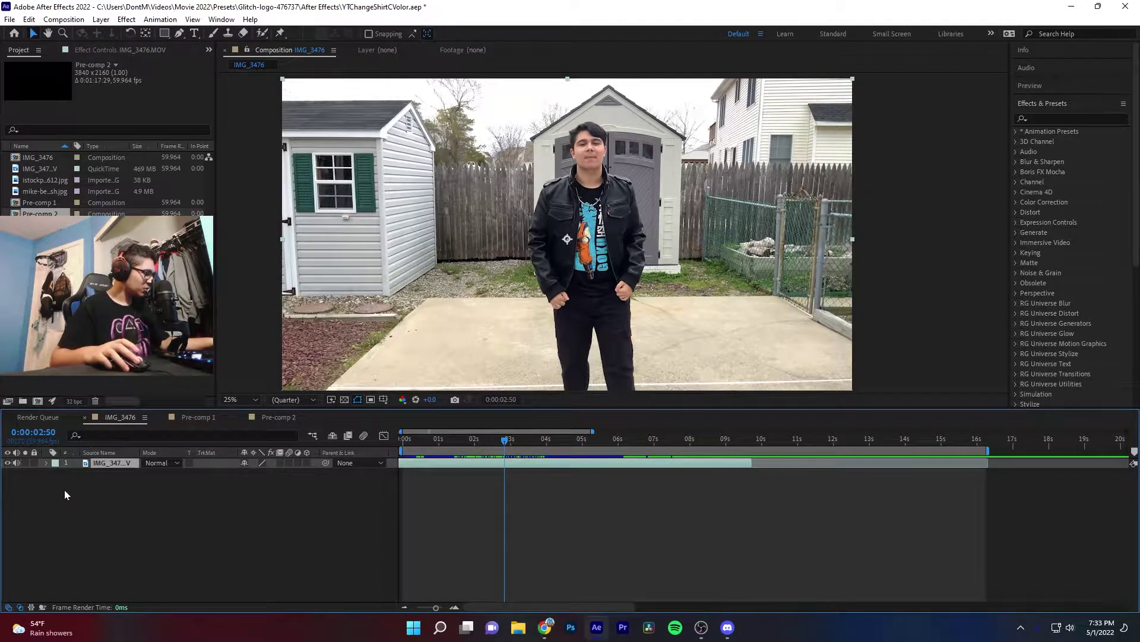
key(ctrl+d)
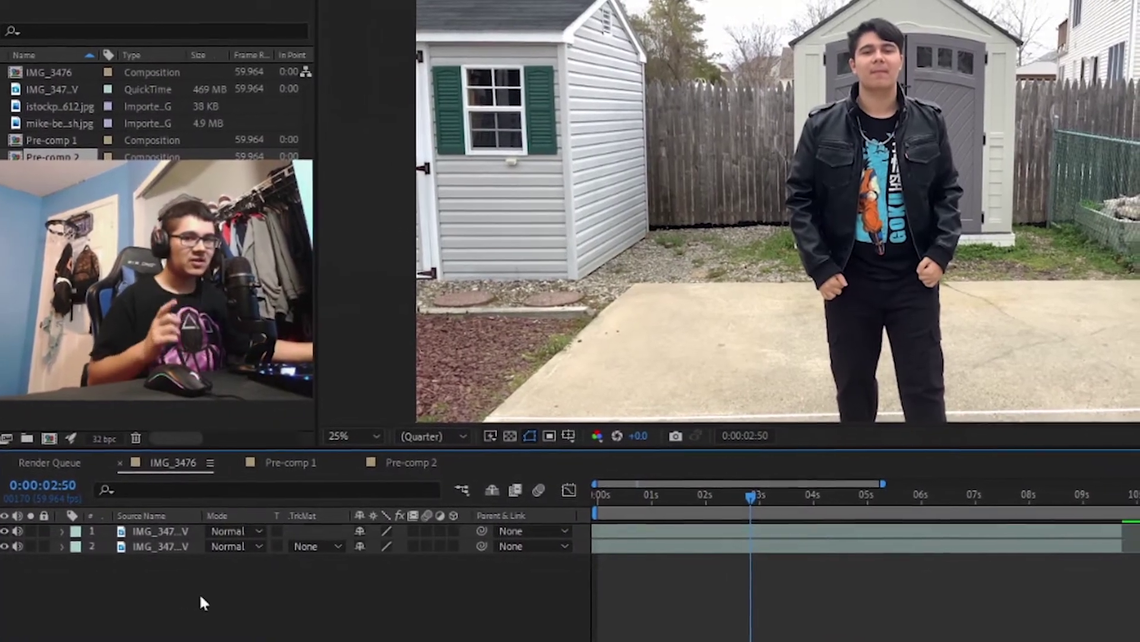
click(160, 530)
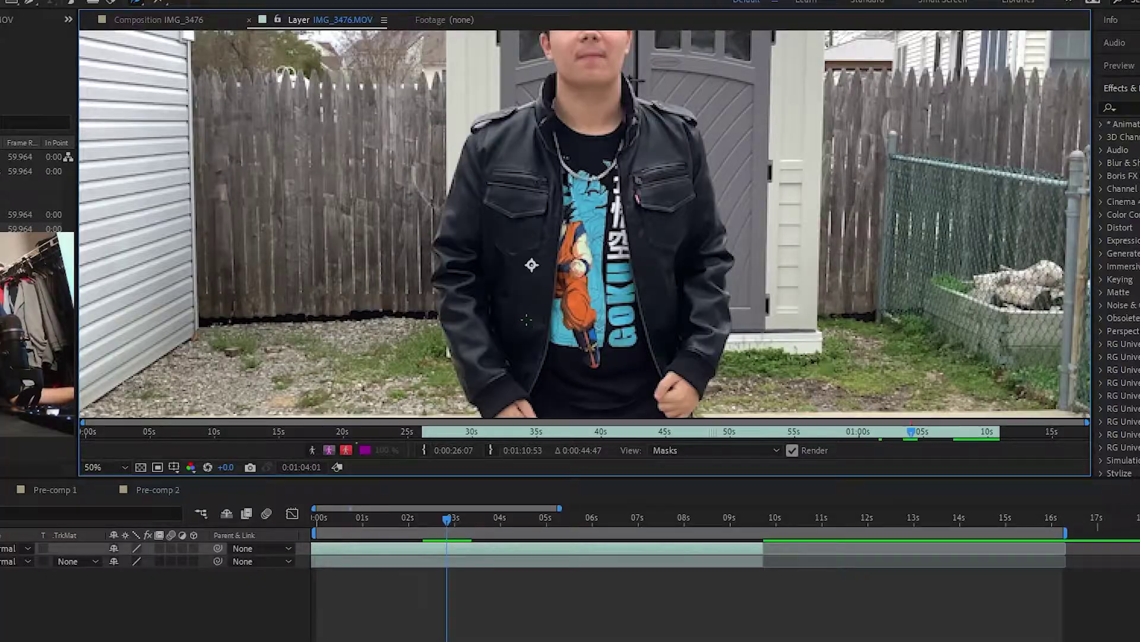
Paint Roto Brush foreground strokes over both halves of the black jacket to select it
drag(526, 321, 524, 238)
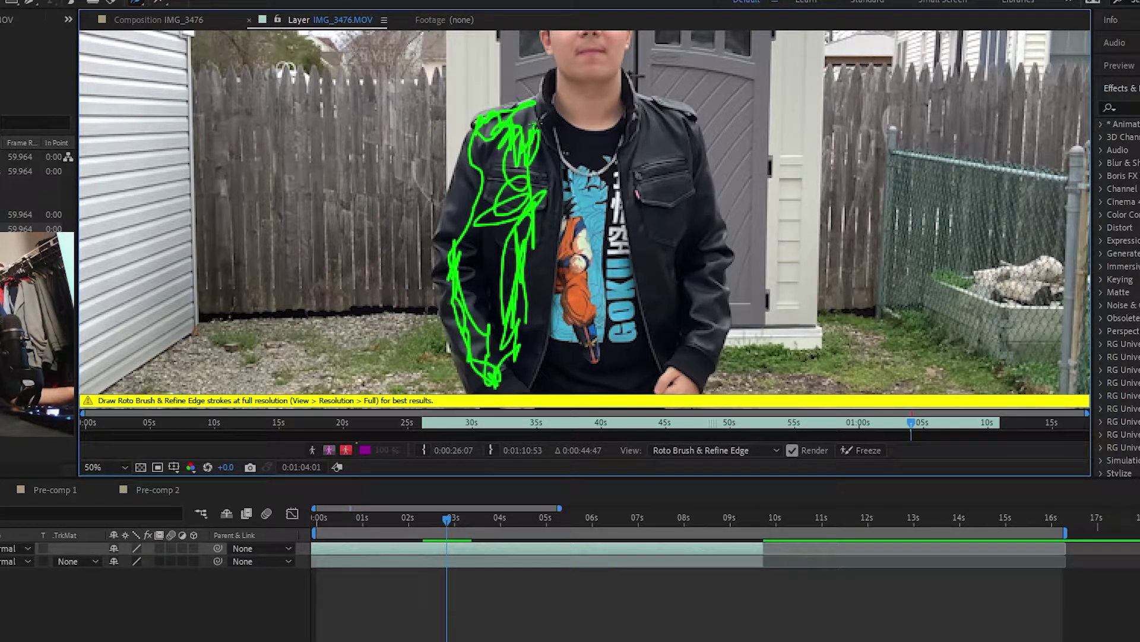
drag(531, 349, 524, 368)
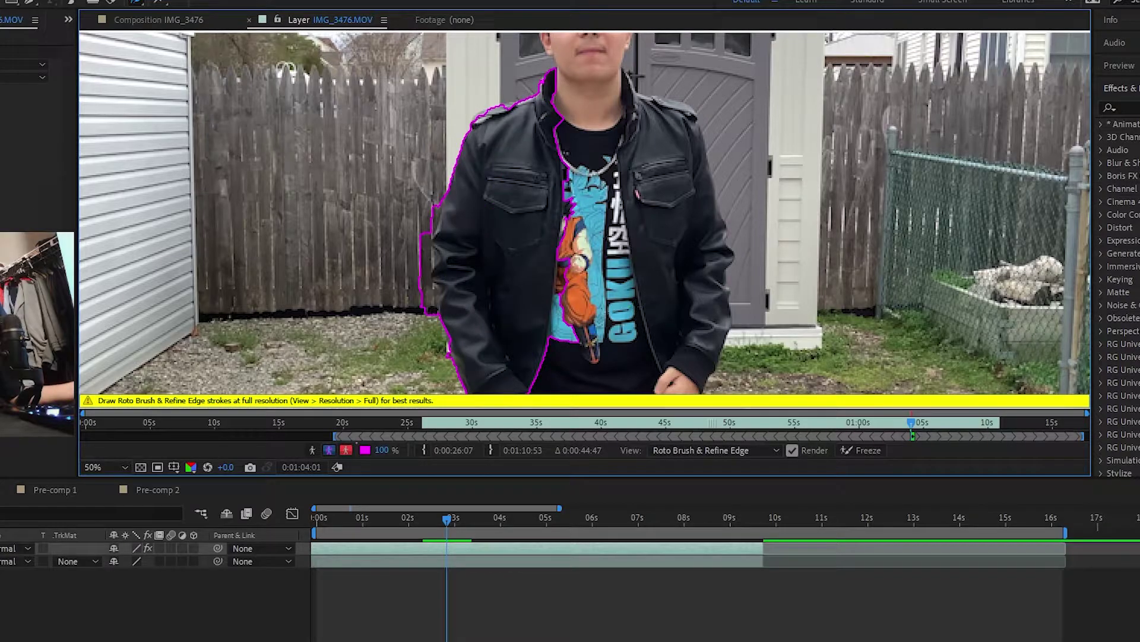
drag(598, 312, 480, 319)
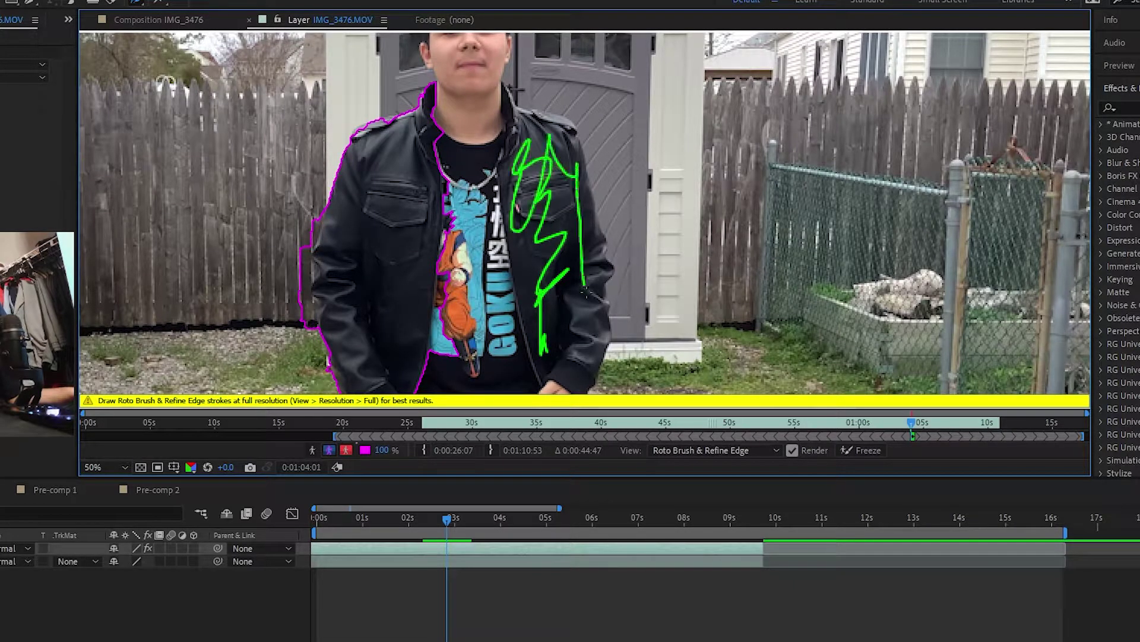
drag(571, 373, 568, 376)
mouse_move(538, 298)
mouse_down()
mouse_move(599, 255)
mouse_move(586, 276)
mouse_move(597, 308)
mouse_up()
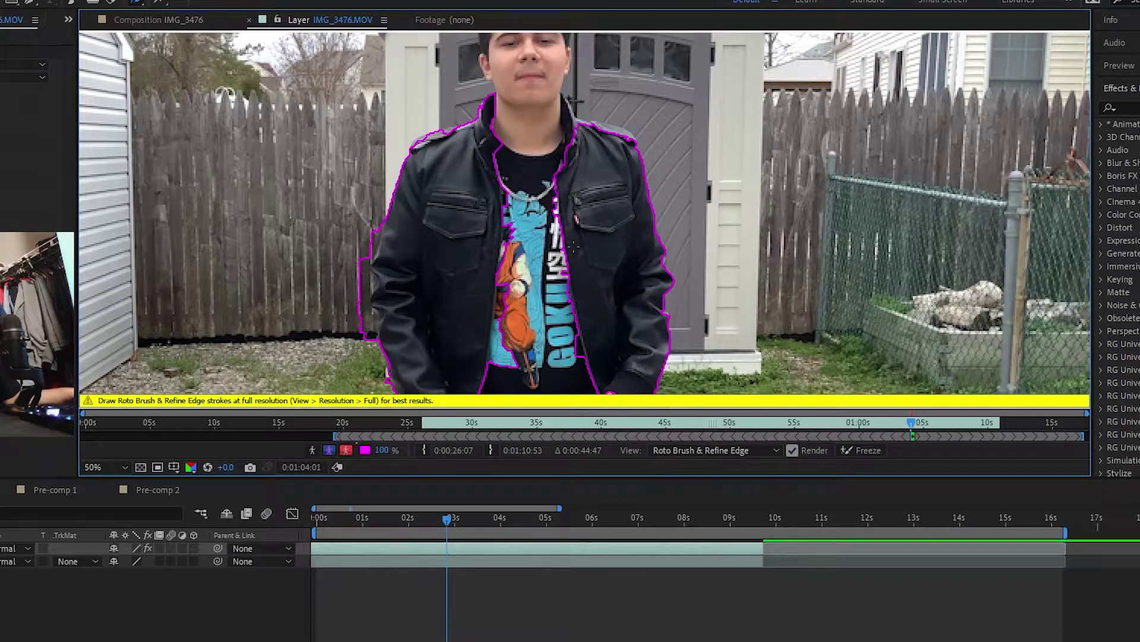
Refine the Roto Brush outline along the jacket's shoulder and collar to include the missed edges
drag(573, 246, 678, 181)
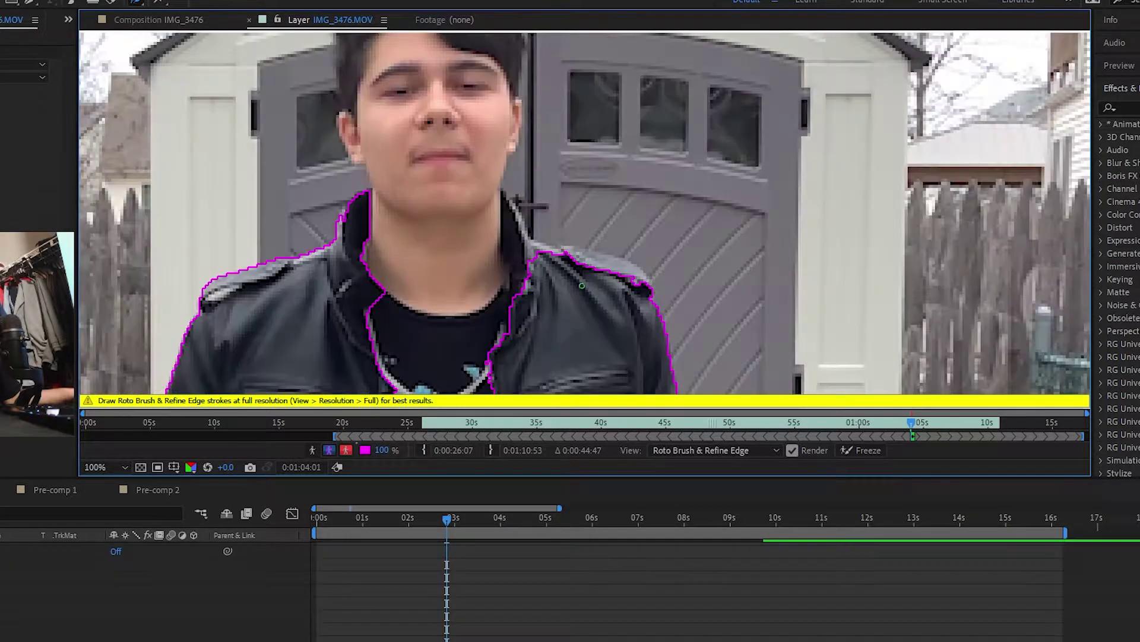
drag(591, 295, 582, 248)
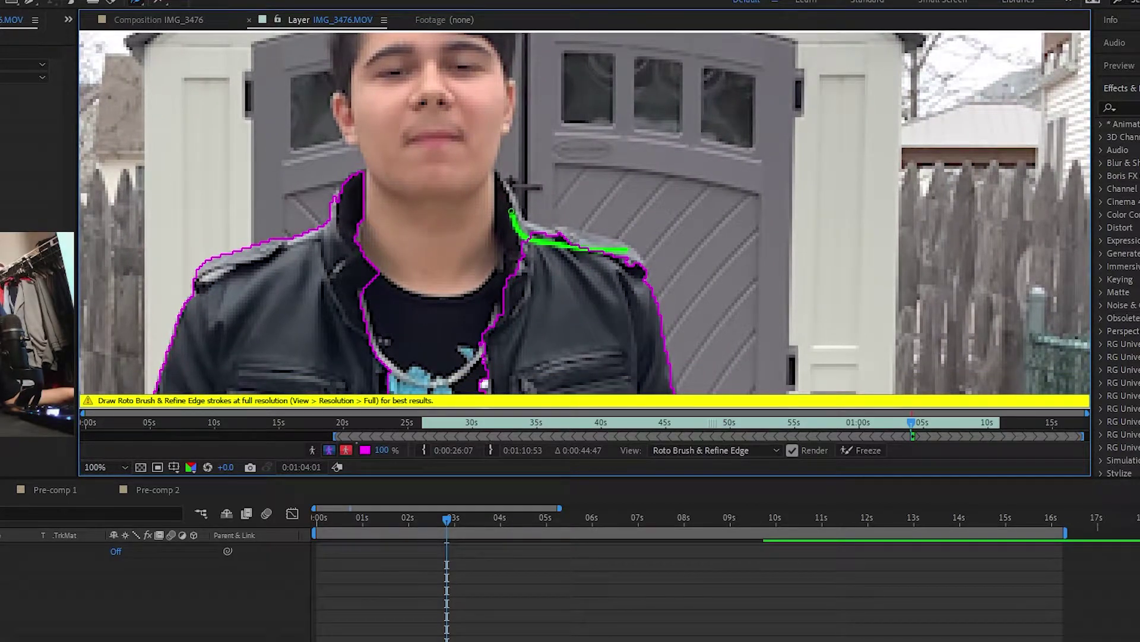
drag(511, 211, 509, 204)
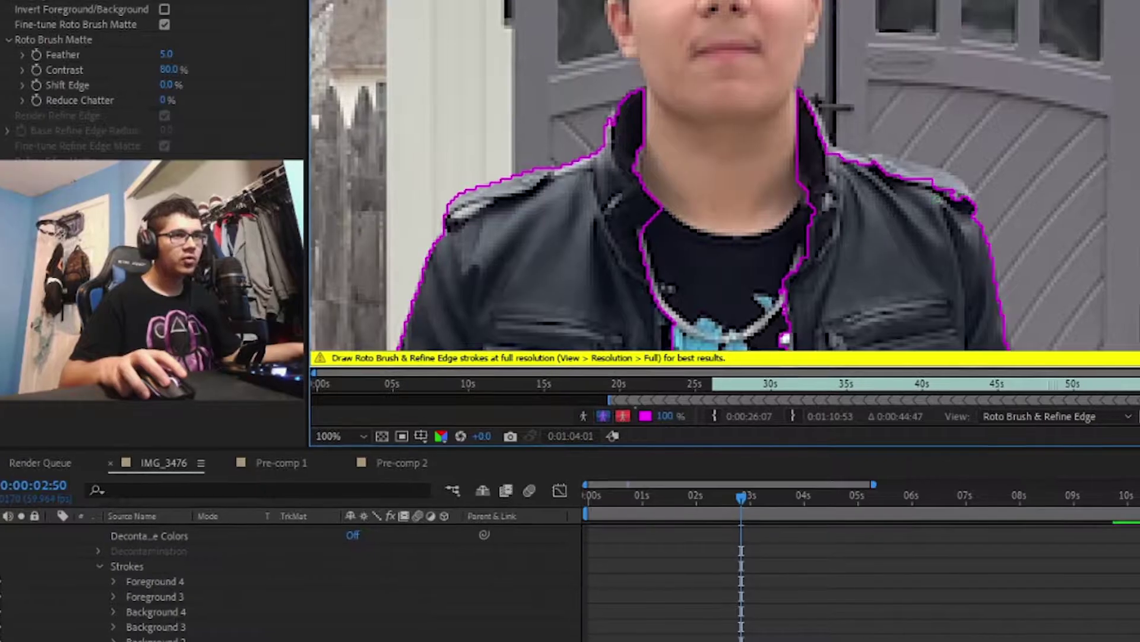
drag(630, 252, 582, 241)
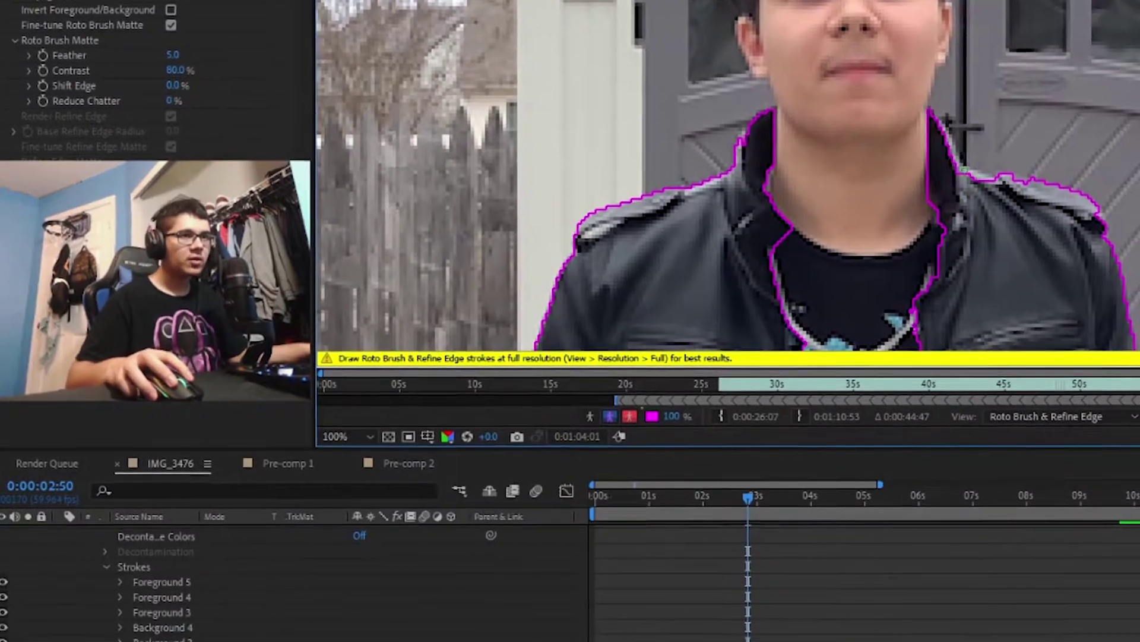
drag(964, 169, 994, 181)
Clean up the Roto Brush outline along the sleeves, cuffs and shirt opening of the jacket
mouse_move(671, 300)
mouse_down()
mouse_move(675, 262)
mouse_move(600, 159)
mouse_up()
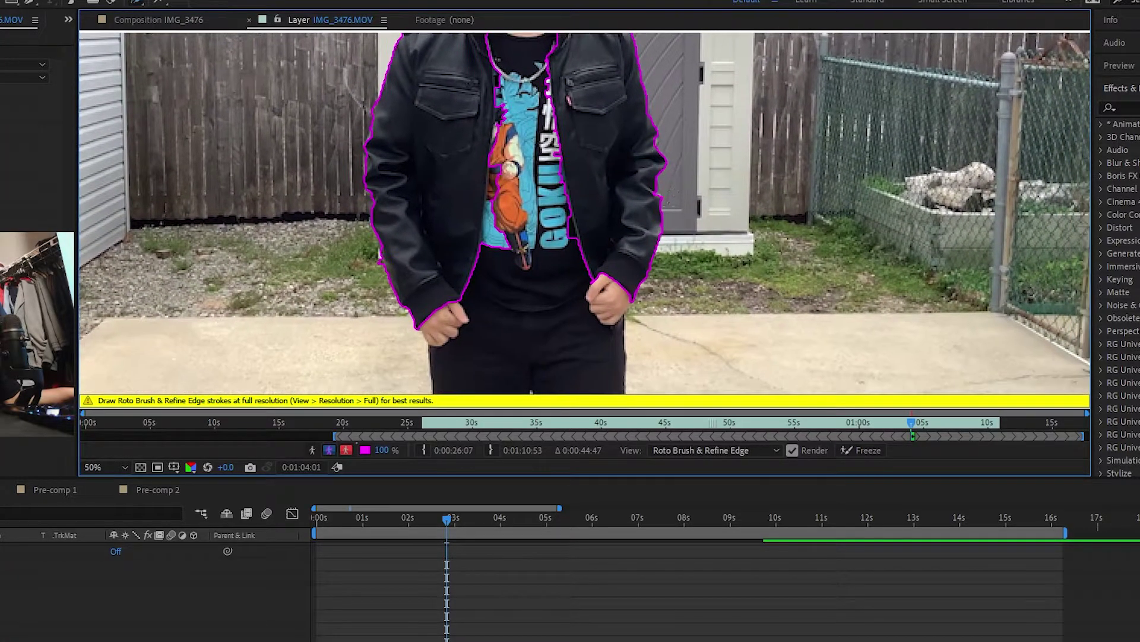
drag(435, 209, 476, 345)
scroll(654, 348, up, 1)
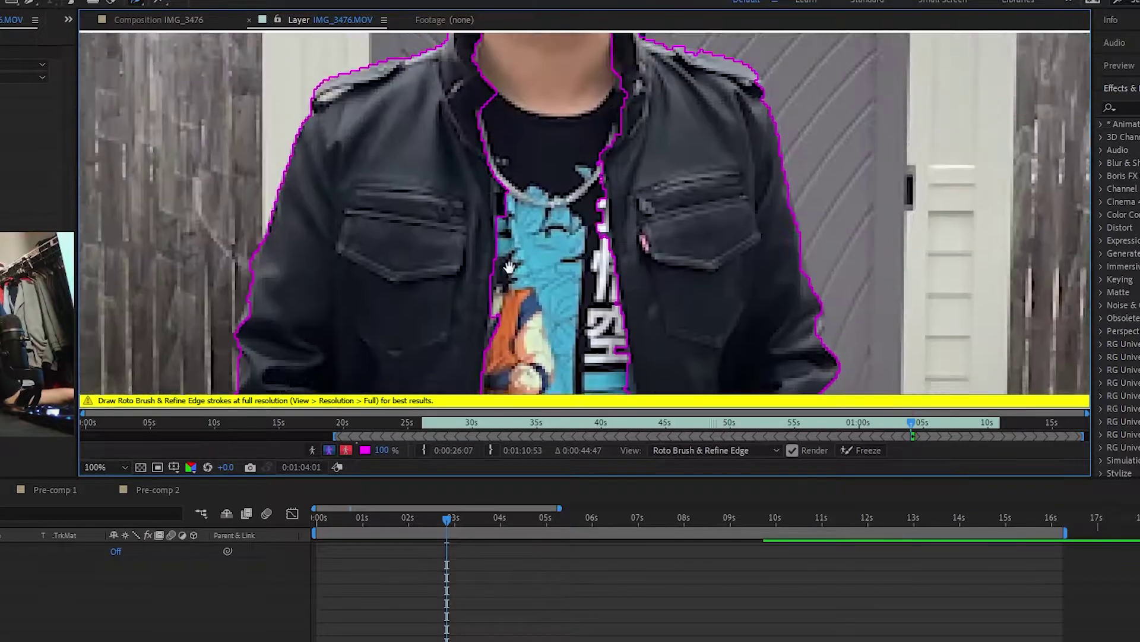
scroll(654, 348, down, 1)
drag(654, 349, 640, 327)
scroll(647, 389, down, 2)
scroll(565, 308, up, 2)
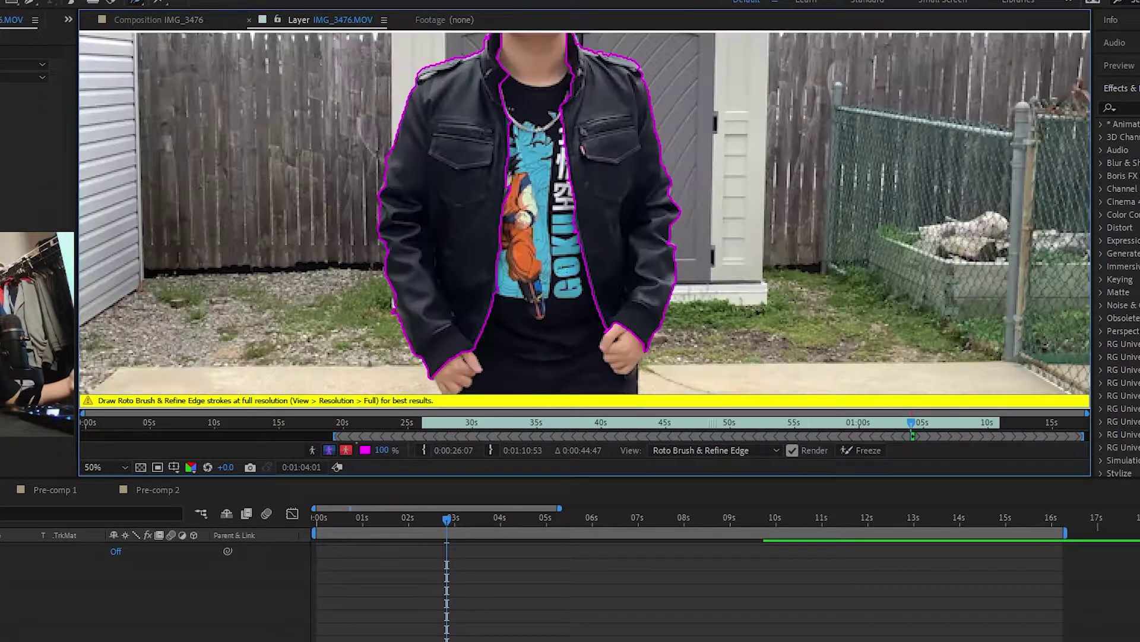
drag(565, 309, 570, 376)
Propagate the Roto Brush selection backwards through the clip to the first frame, 0:00:00:00
drag(447, 518, 430, 515)
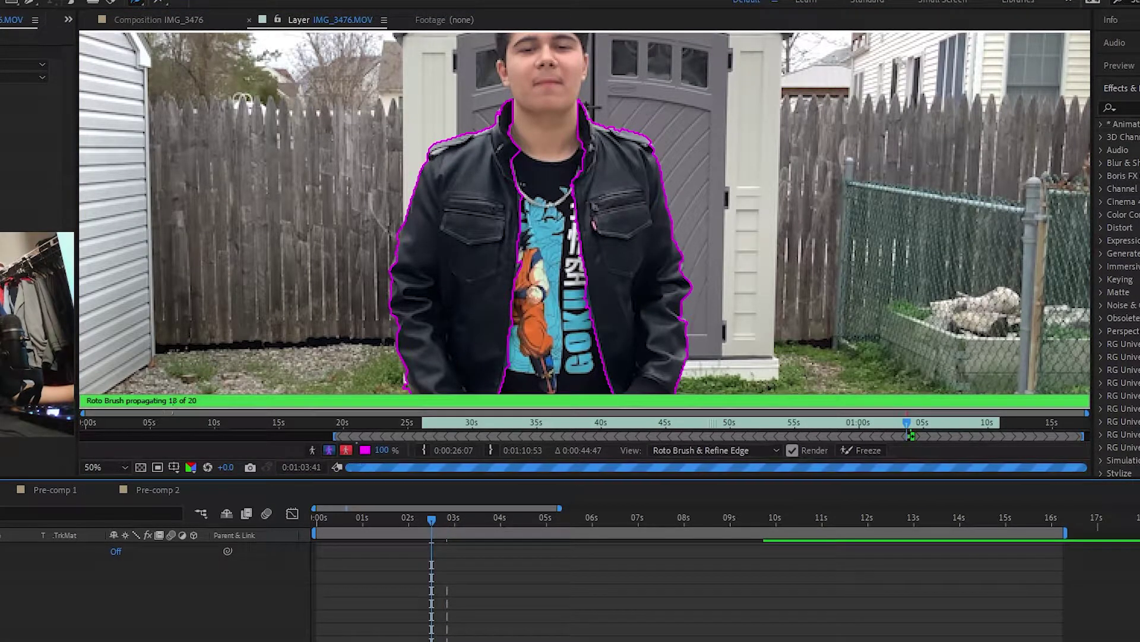
mouse_move(540, 309)
mouse_down()
mouse_move(539, 191)
mouse_move(533, 340)
mouse_move(543, 161)
mouse_move(534, 321)
mouse_move(531, 300)
mouse_up()
drag(428, 525, 312, 523)
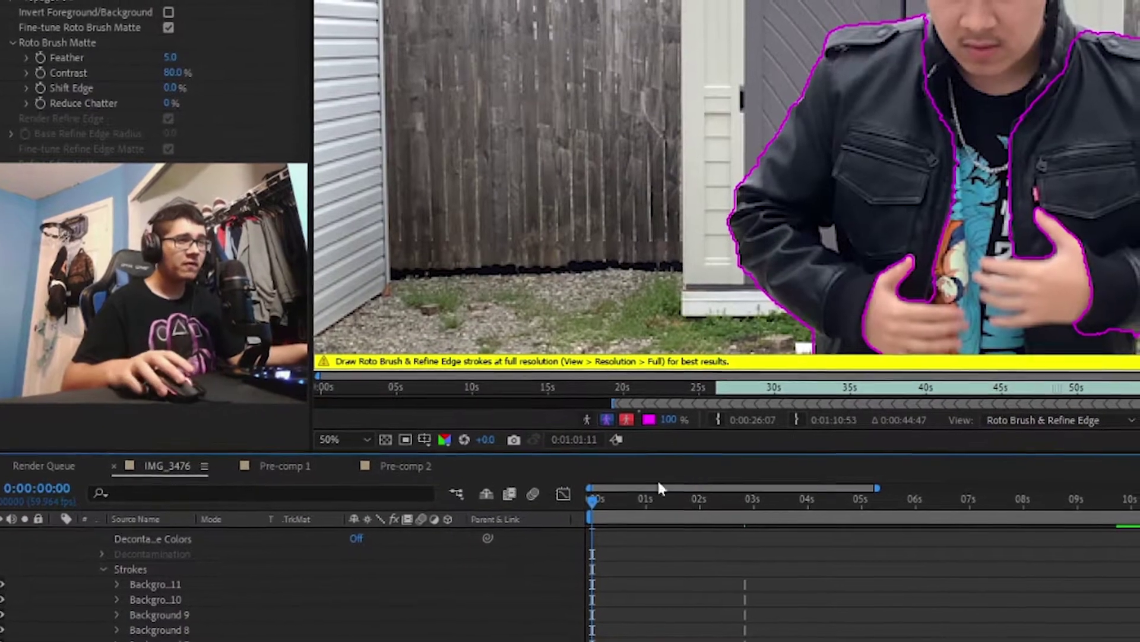
Correct the first frame's selection to include both lower front panels of the jacket and exclude the trousers
scroll(974, 313, down, 2)
drag(639, 362, 614, 272)
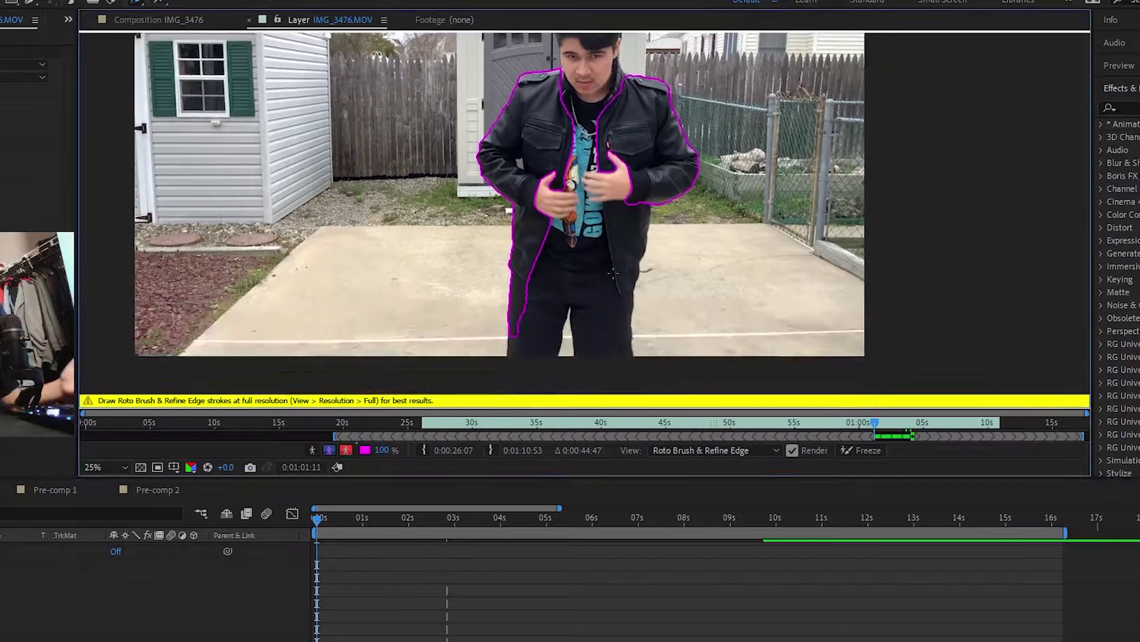
scroll(613, 273, up, 2)
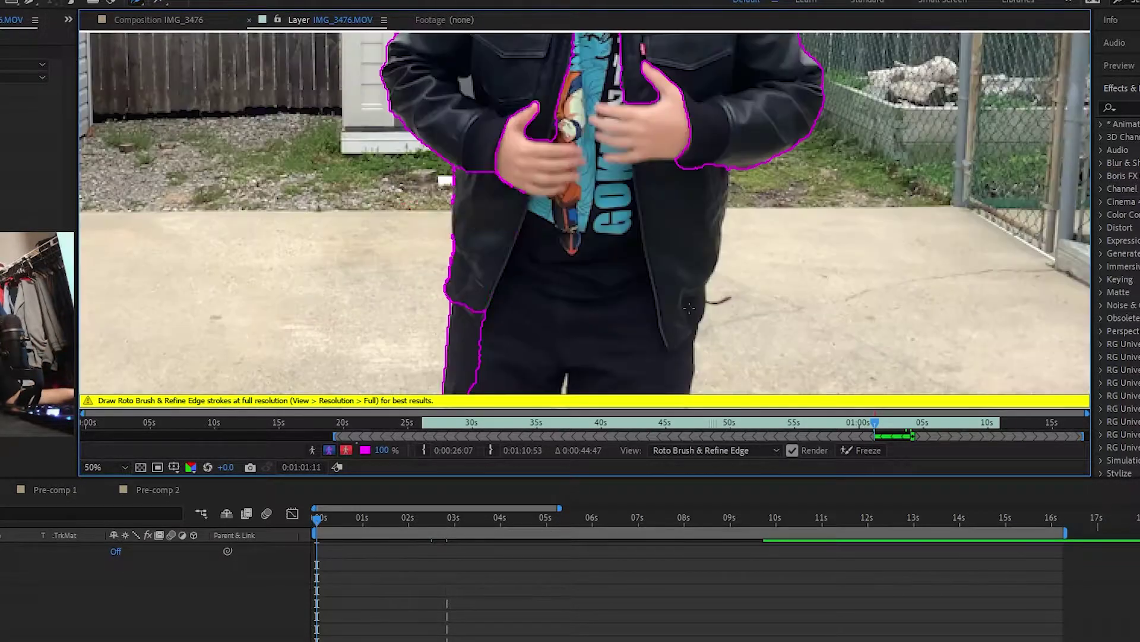
scroll(580, 311, down, 2)
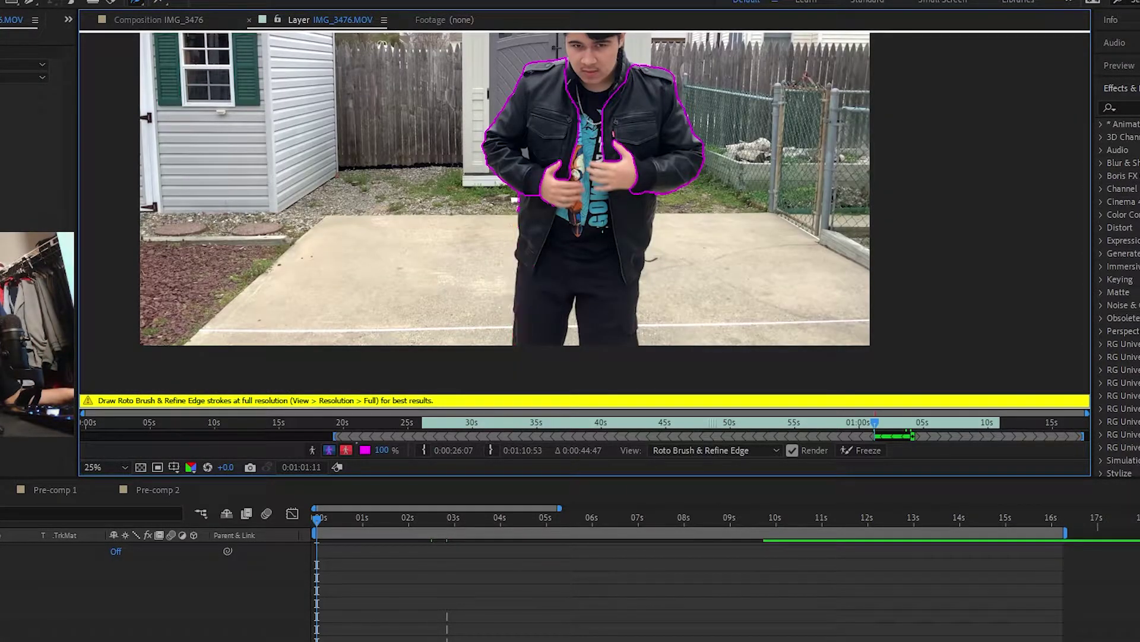
scroll(604, 229, up, 2)
mouse_move(517, 231)
mouse_down()
mouse_move(444, 354)
mouse_move(421, 324)
mouse_move(485, 279)
mouse_up()
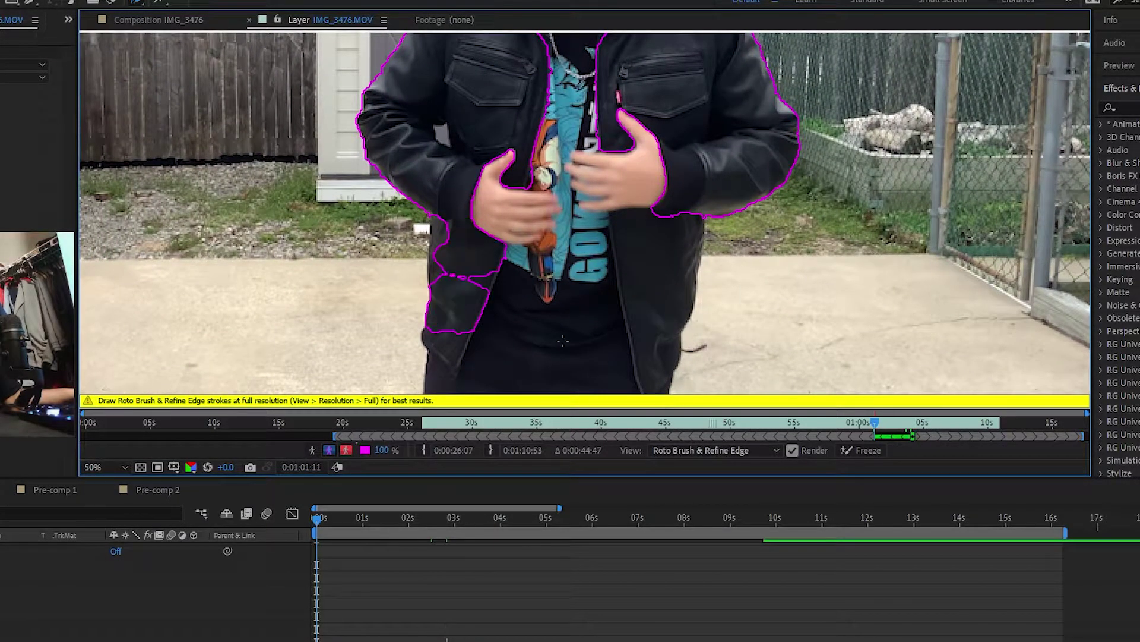
drag(572, 343, 545, 277)
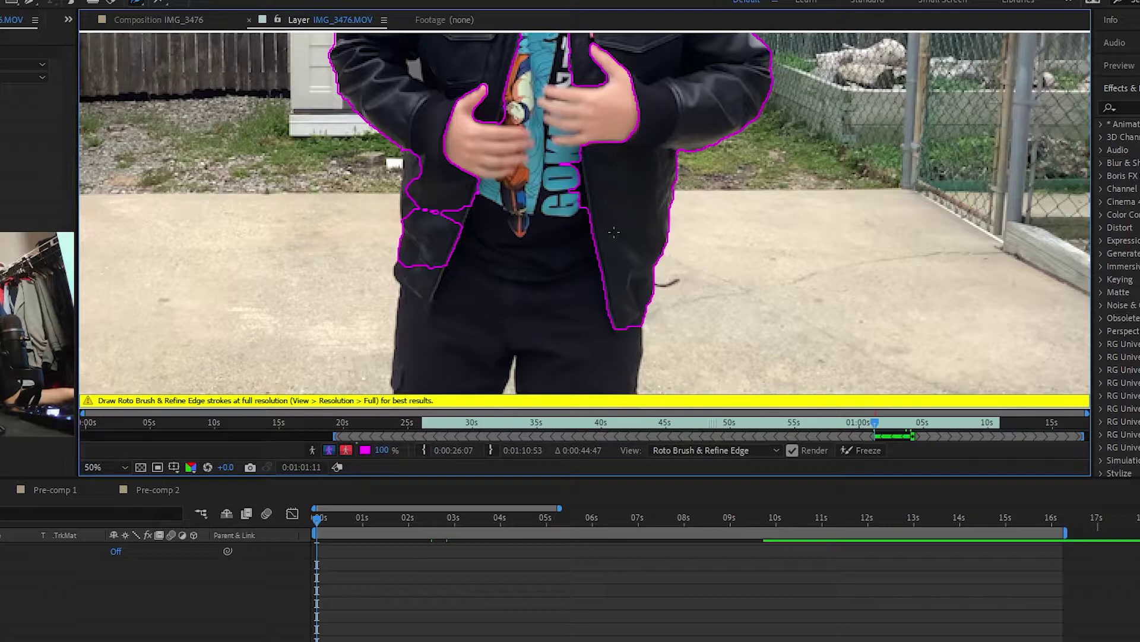
drag(641, 197, 657, 217)
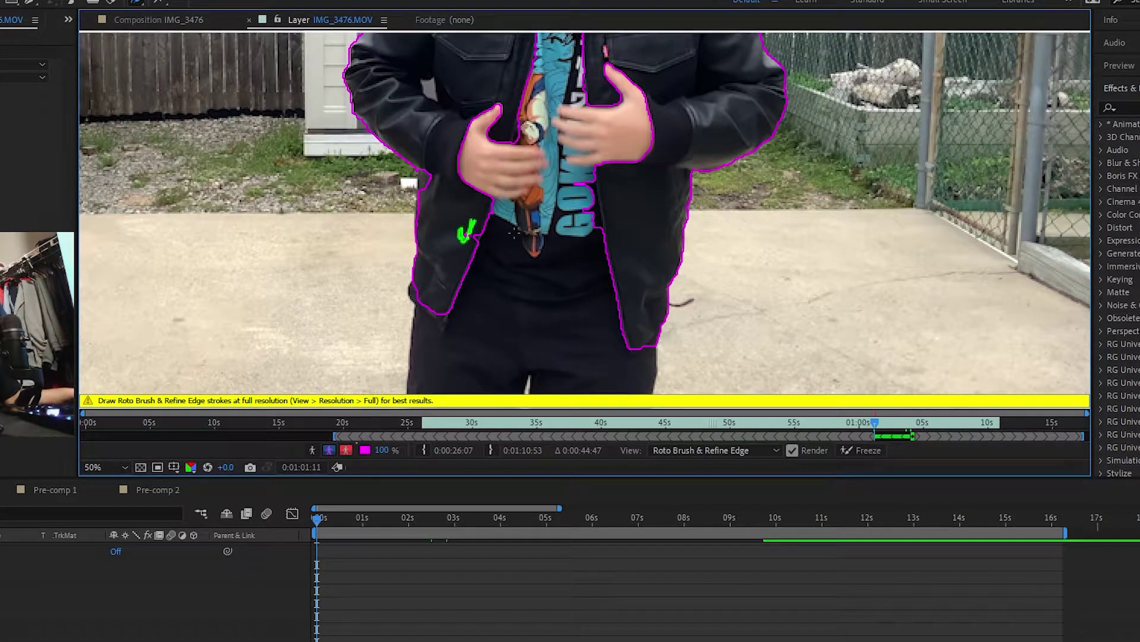
Refine the first frame's outline along the inner edge and hem of the lower jacket panel
scroll(515, 233, up, 1)
drag(455, 277, 644, 246)
drag(482, 133, 522, 107)
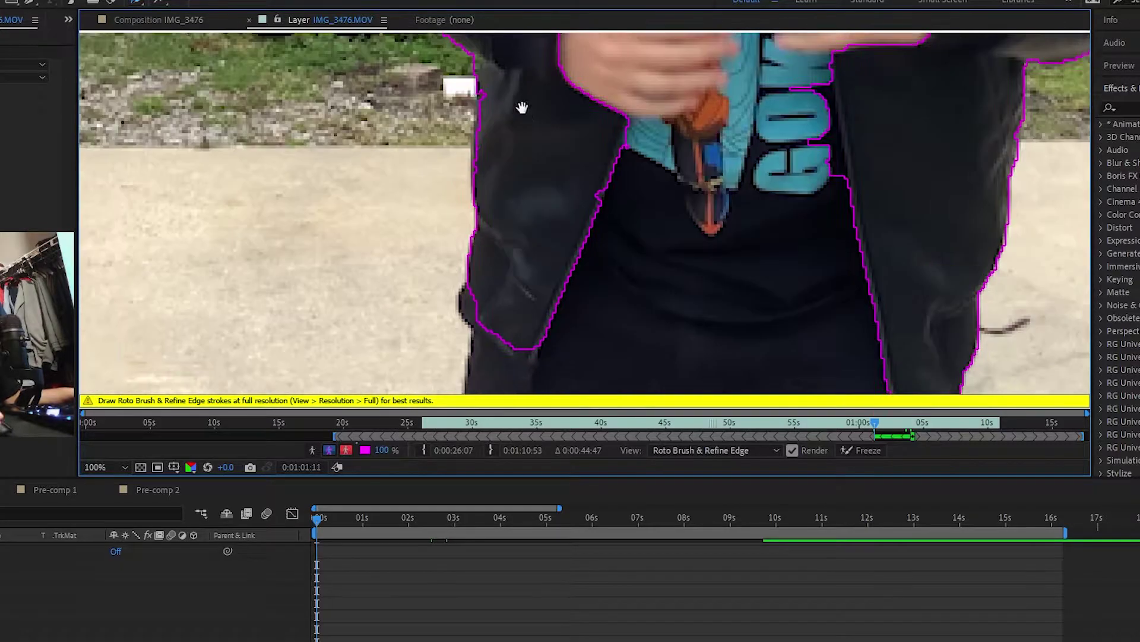
scroll(498, 269, down, 4)
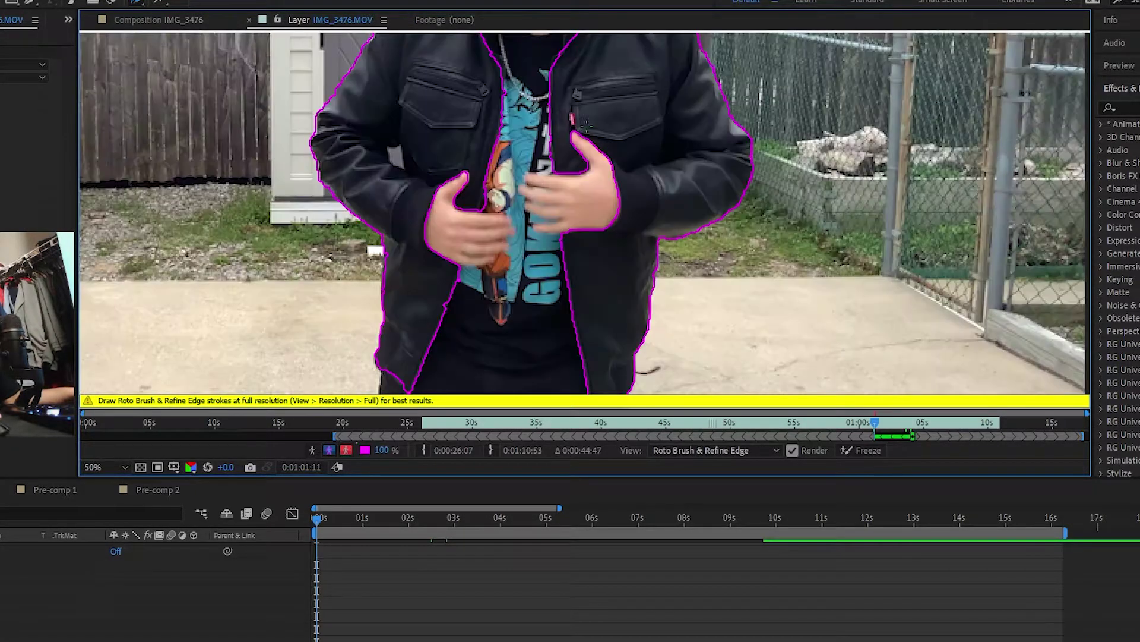
Refine the first frame's outline along the jacket's collar and the chest edges beside the shirt
drag(586, 126, 572, 316)
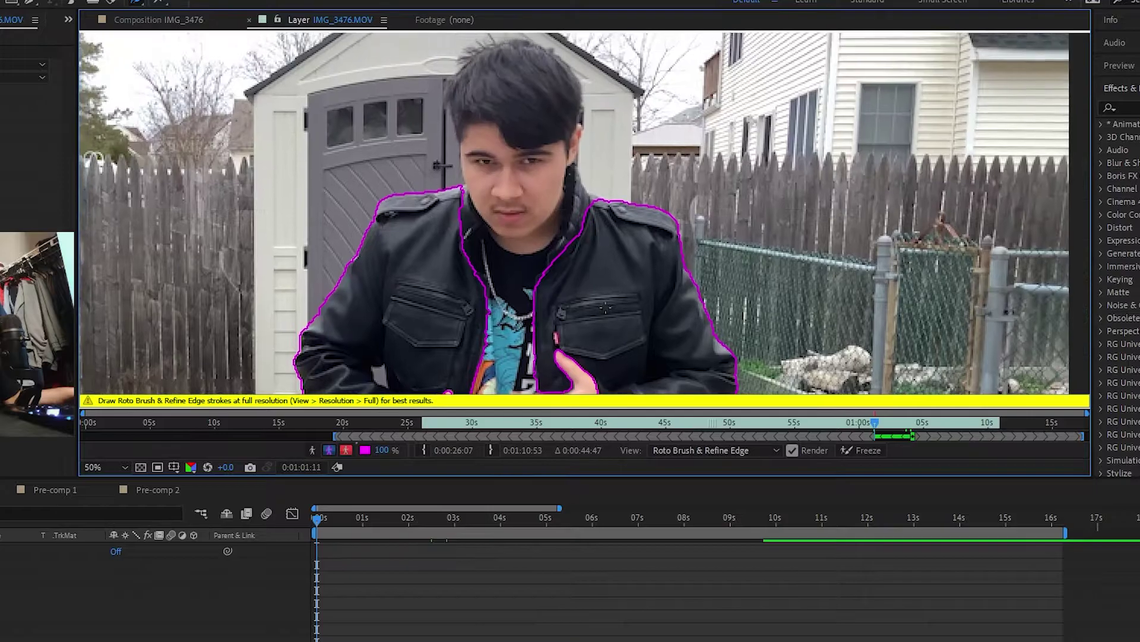
scroll(512, 244, up, 1)
drag(421, 177, 401, 190)
drag(680, 195, 609, 263)
drag(557, 181, 530, 282)
drag(552, 309, 609, 220)
drag(534, 268, 508, 196)
drag(501, 195, 492, 224)
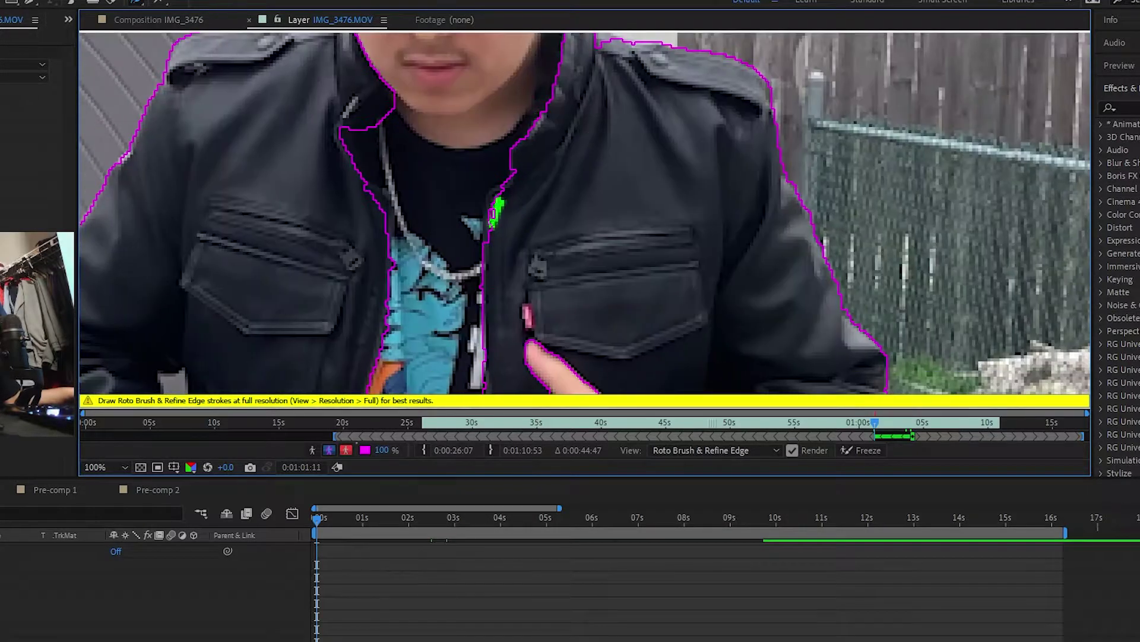
drag(505, 136, 517, 249)
Add the remaining collar area beside the neck to the first frame's Roto Brush selection
scroll(511, 196, up, 1)
drag(474, 232, 535, 181)
scroll(483, 205, down, 2)
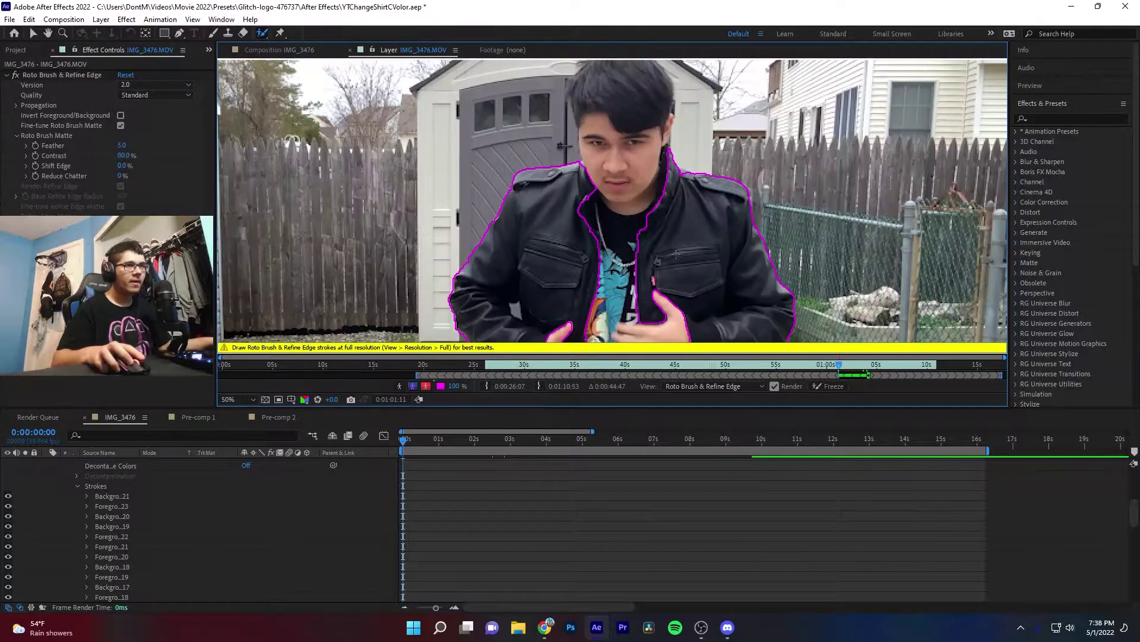
drag(518, 129, 510, 156)
scroll(553, 156, up, 2)
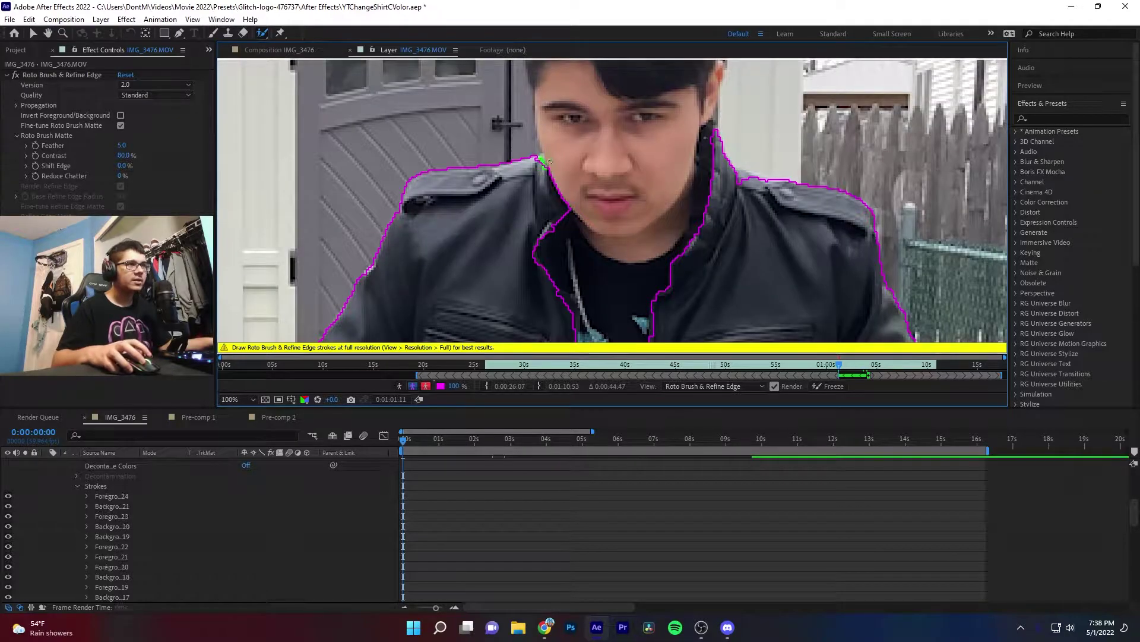
scroll(574, 169, down, 1)
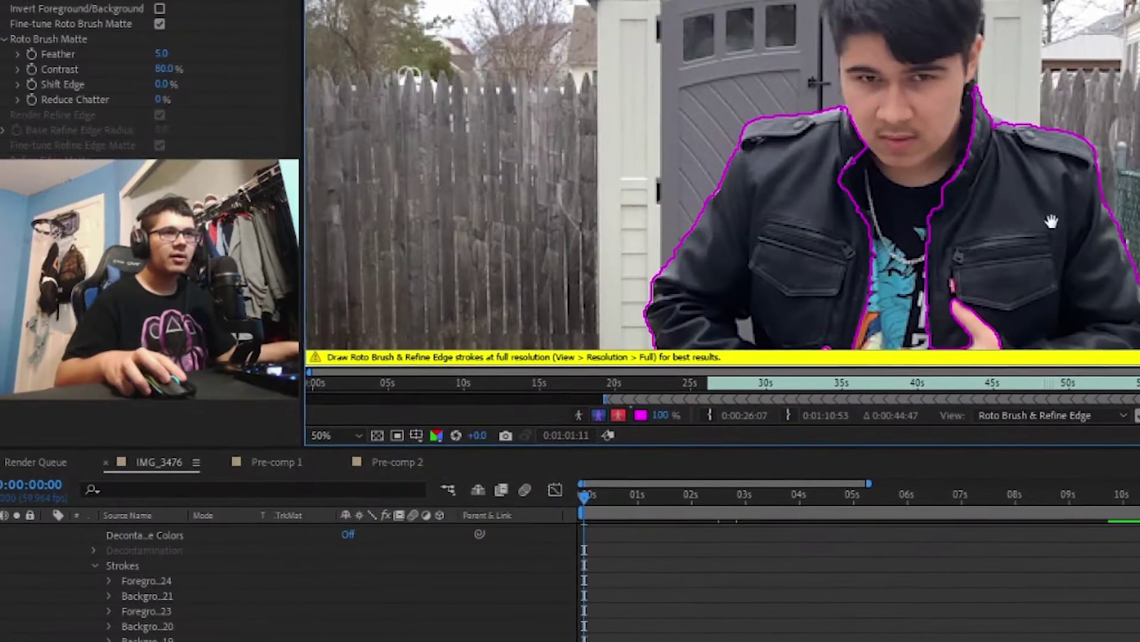
Advance one frame and inspect the propagated outline around the lower jacket and trousers
drag(713, 258, 699, 172)
drag(1045, 293, 1032, 232)
scroll(1050, 149, down, 1)
scroll(1001, 235, up, 1)
scroll(1001, 237, down, 2)
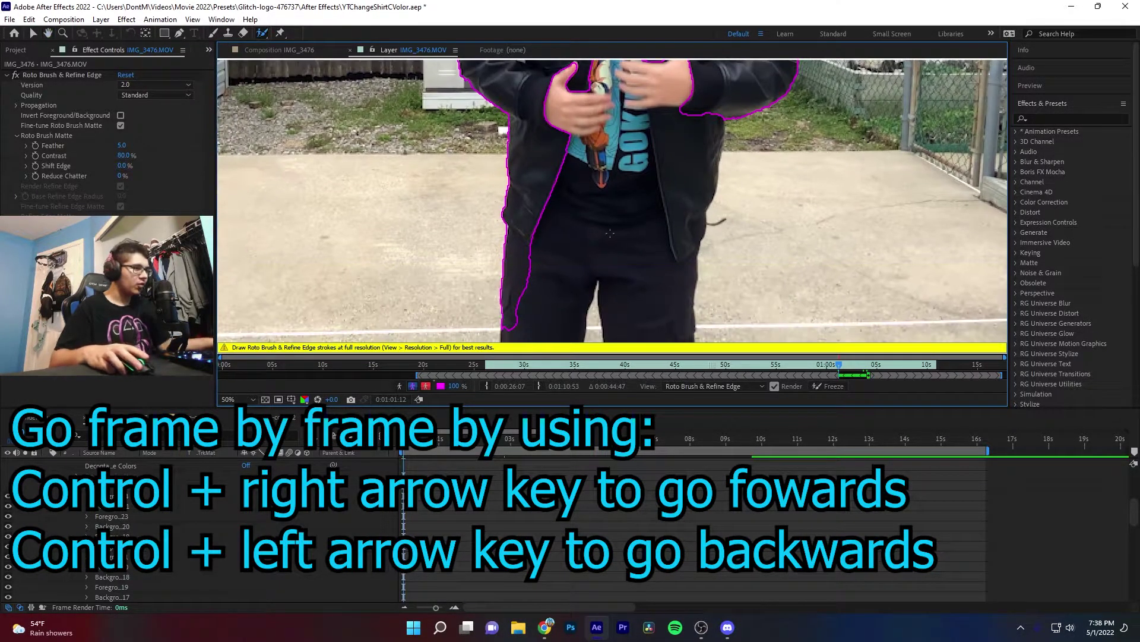
drag(596, 244, 615, 315)
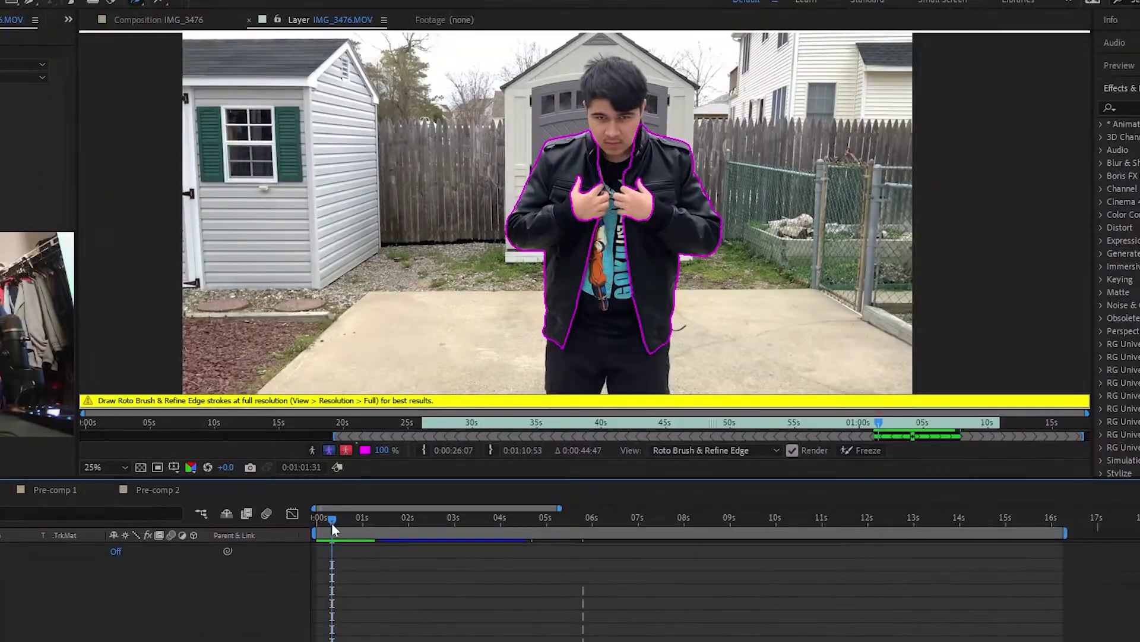
Scrub through the first seconds of the clip to check the jacket's Roto Brush outline
drag(623, 506, 688, 503)
drag(387, 518, 422, 518)
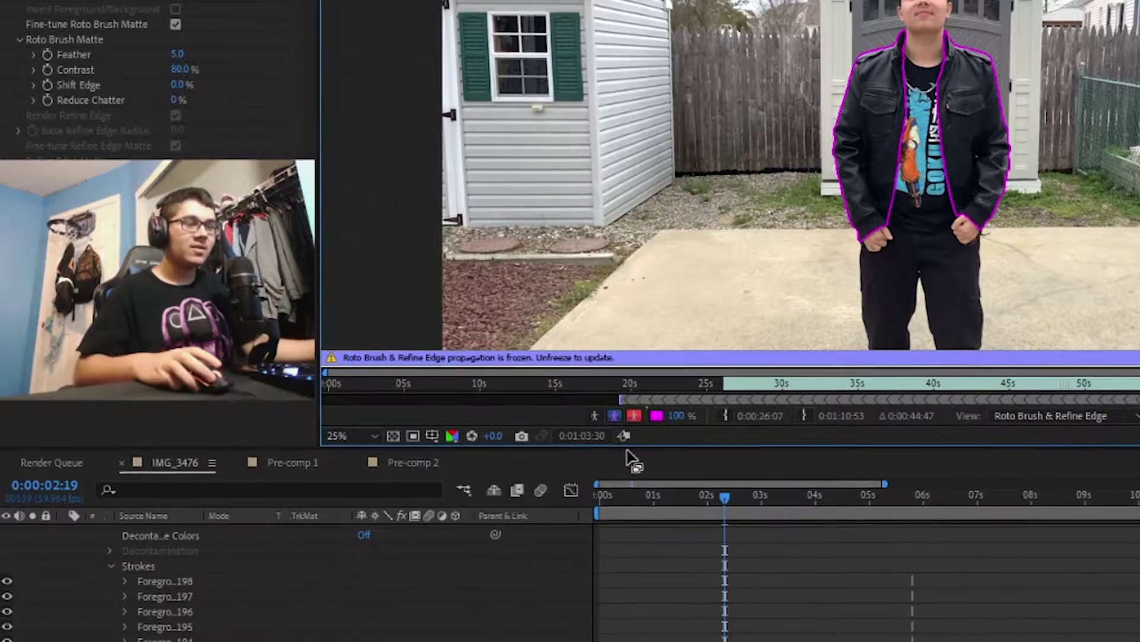
drag(476, 440, 470, 442)
drag(693, 503, 649, 504)
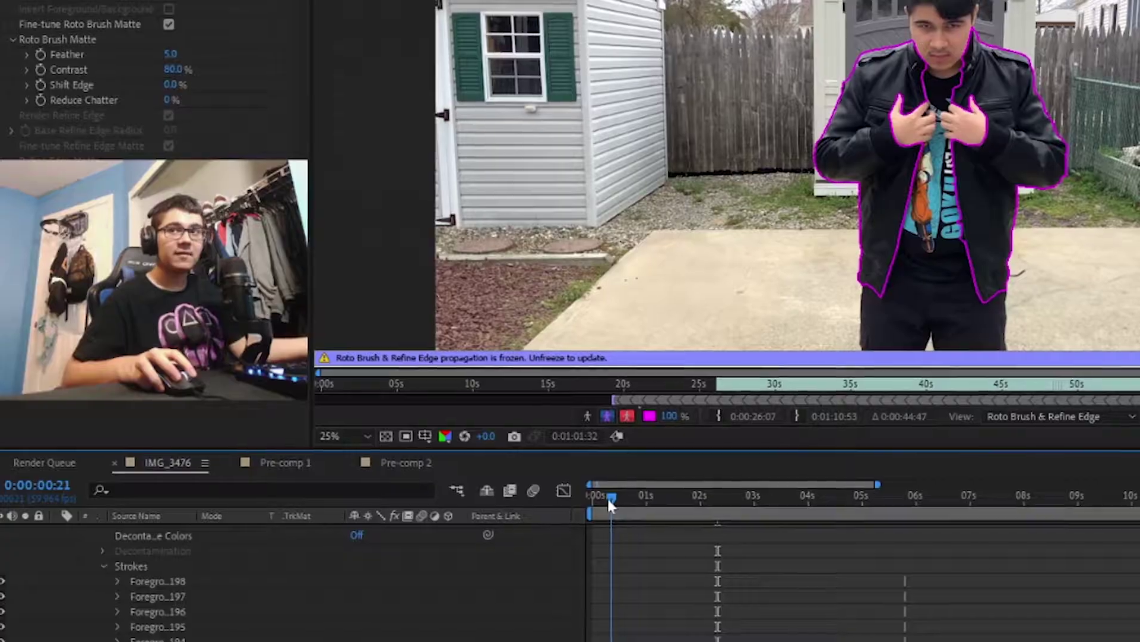
drag(414, 442, 427, 442)
drag(644, 502, 680, 496)
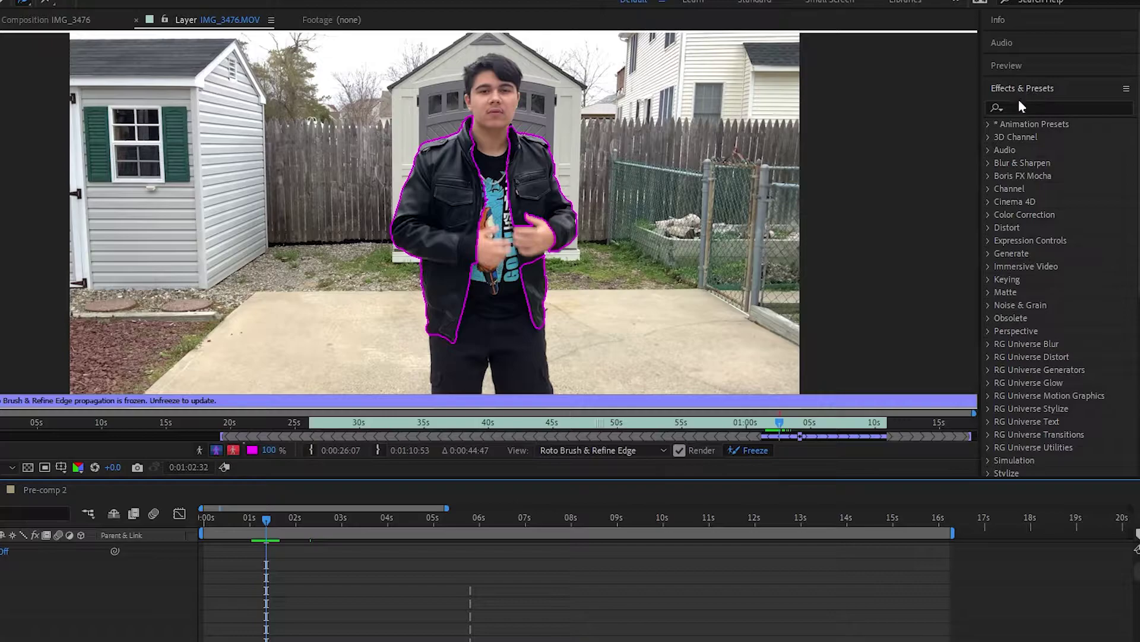
Find the Hue/Saturation effect and apply it to the roto-brushed jacket layer
click(1020, 107)
text(hue)
click(1064, 189)
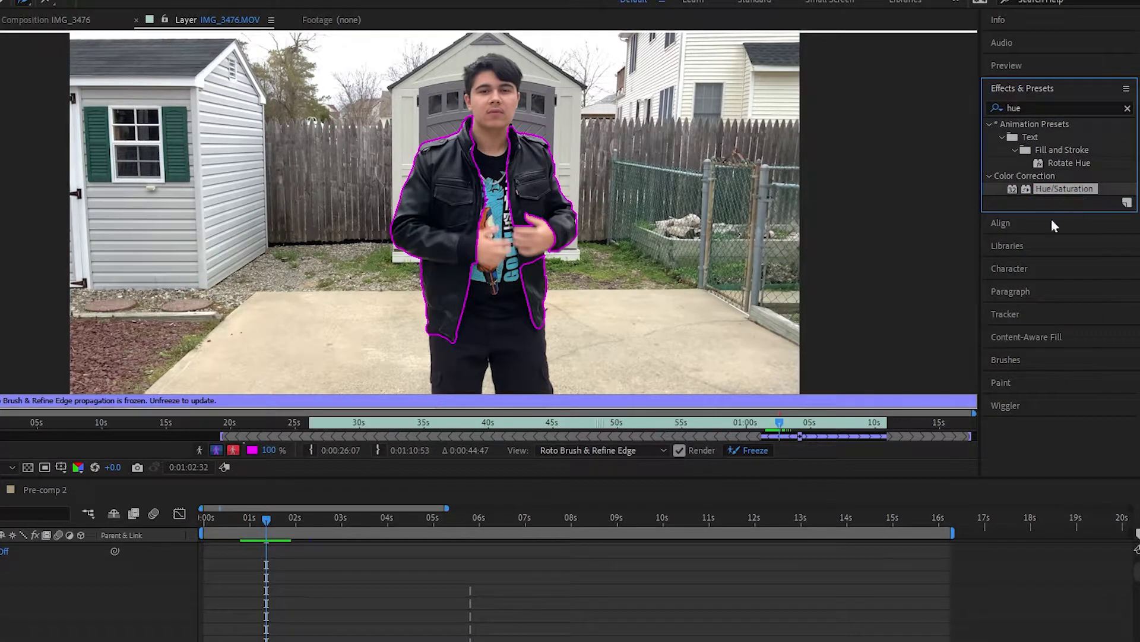
scroll(570, 591, up, 5)
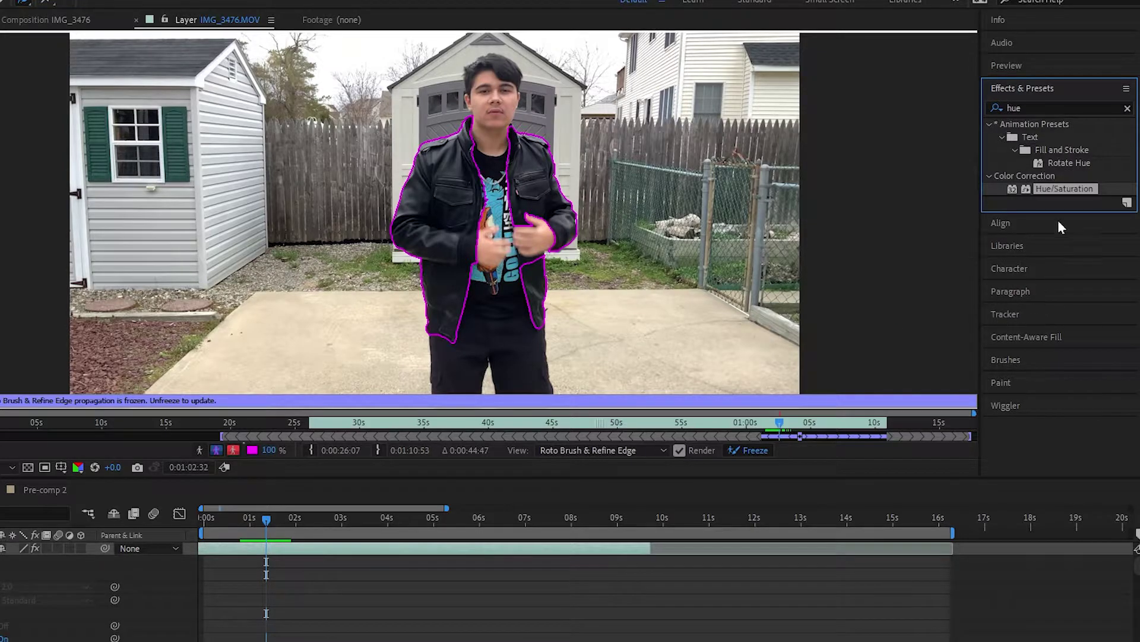
drag(1060, 198, 139, 450)
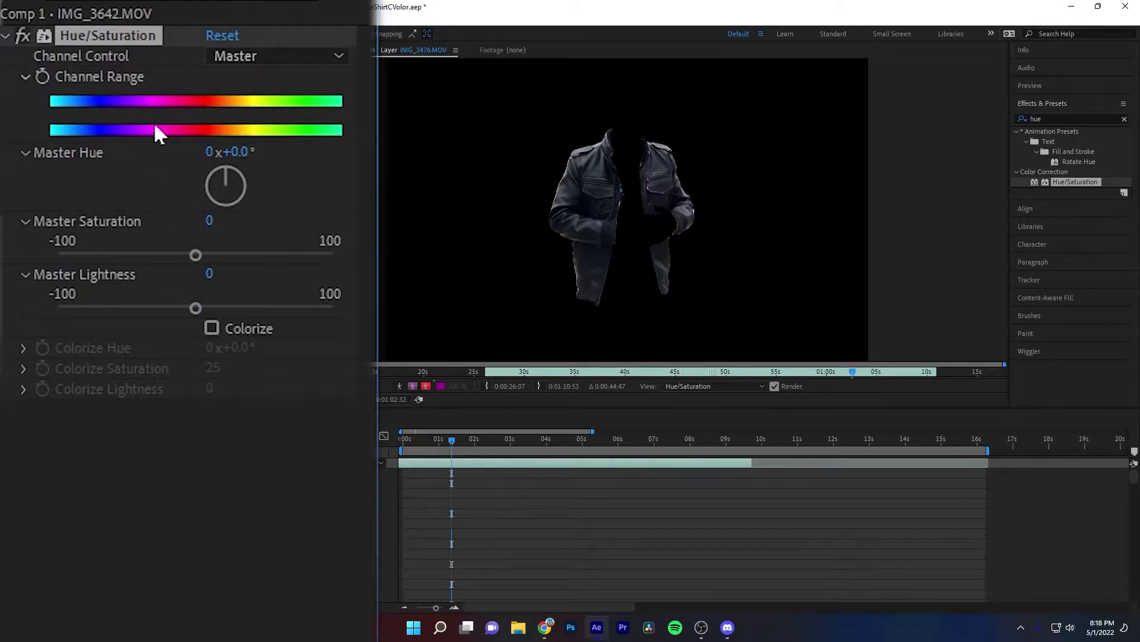
Enable Colorize in Hue/Saturation and set Colorize Hue to 201° and Colorize Saturation to 100
click(212, 328)
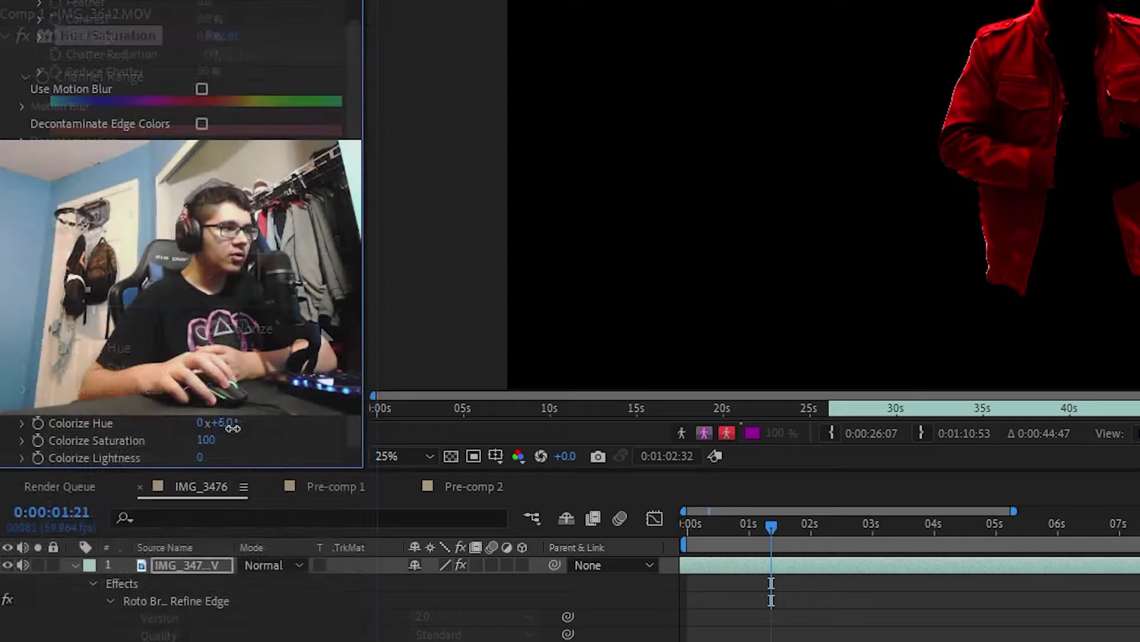
drag(205, 423, 306, 425)
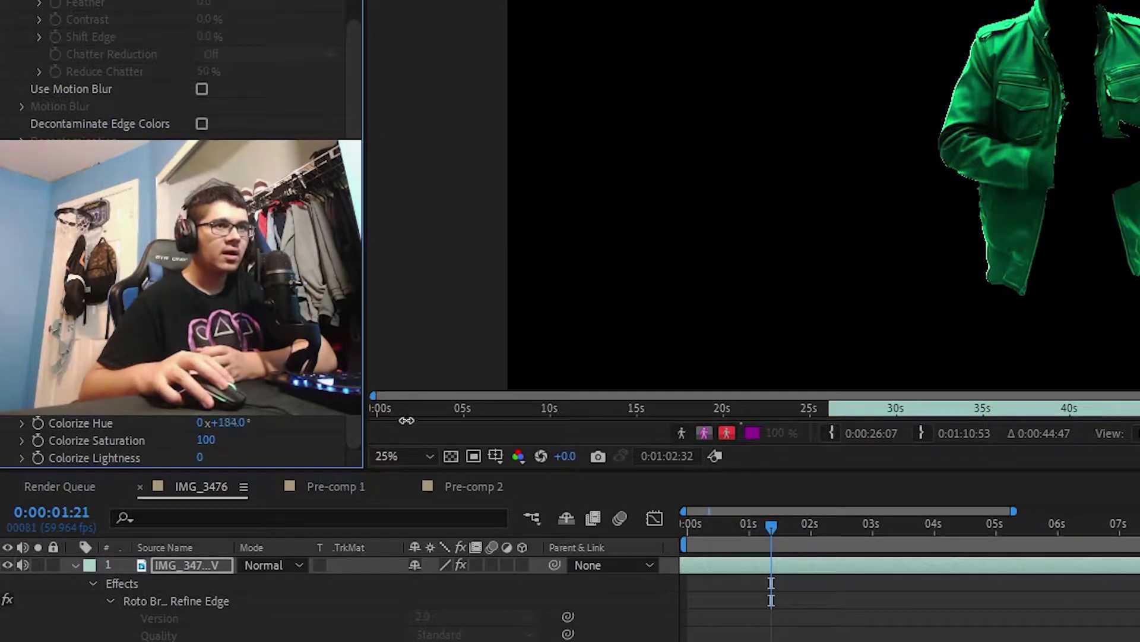
mouse_move(406, 421)
mouse_down()
mouse_move(469, 416)
mouse_move(394, 425)
mouse_move(423, 422)
mouse_up()
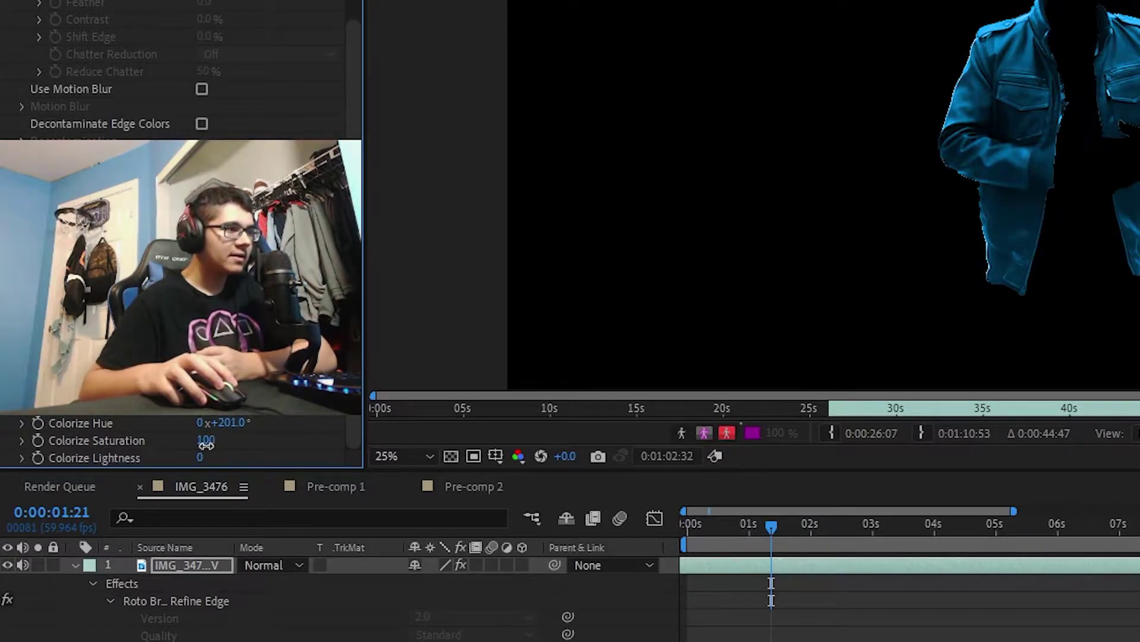
drag(146, 451, 194, 447)
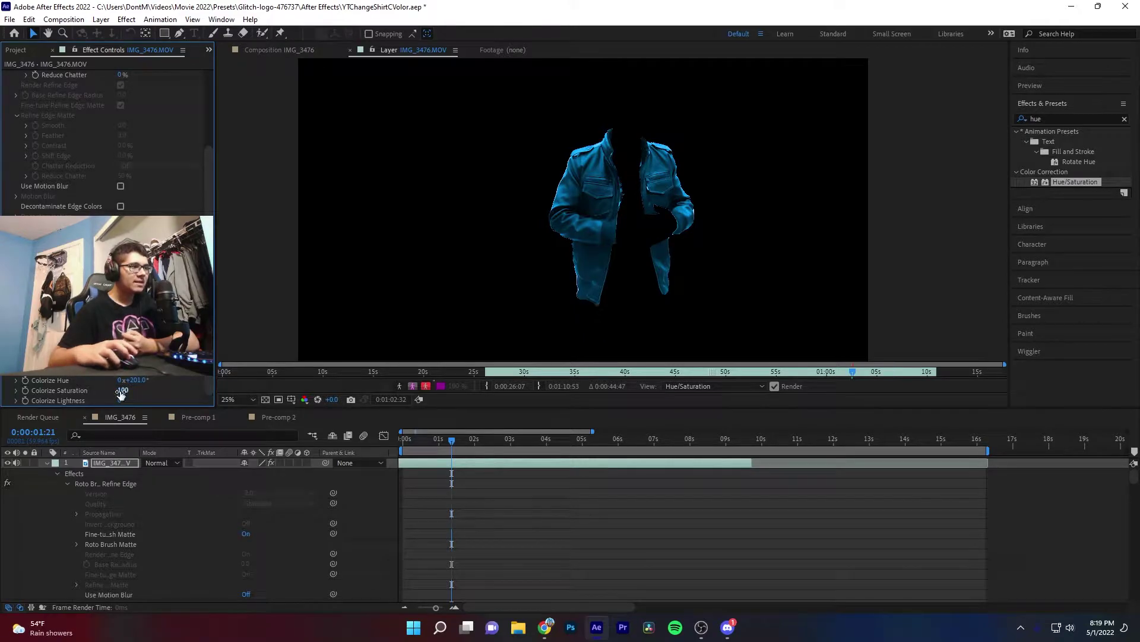
Open the IMG_3476 composition view and inspect the recolored jacket's edges around the hands and sleeves on the first frame
click(297, 49)
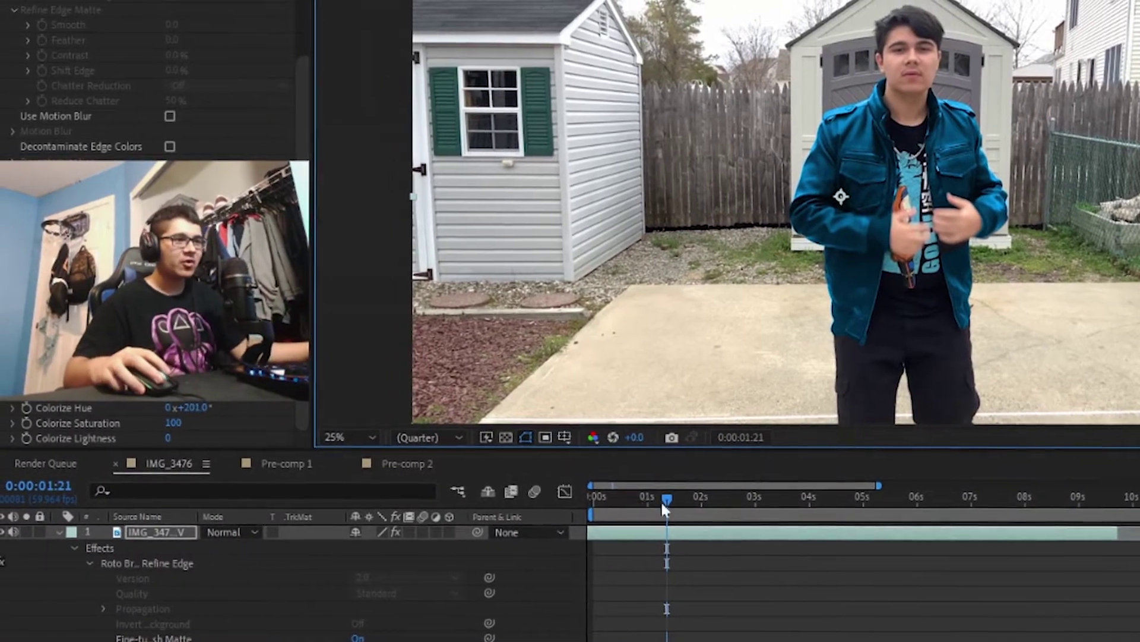
drag(662, 504, 593, 484)
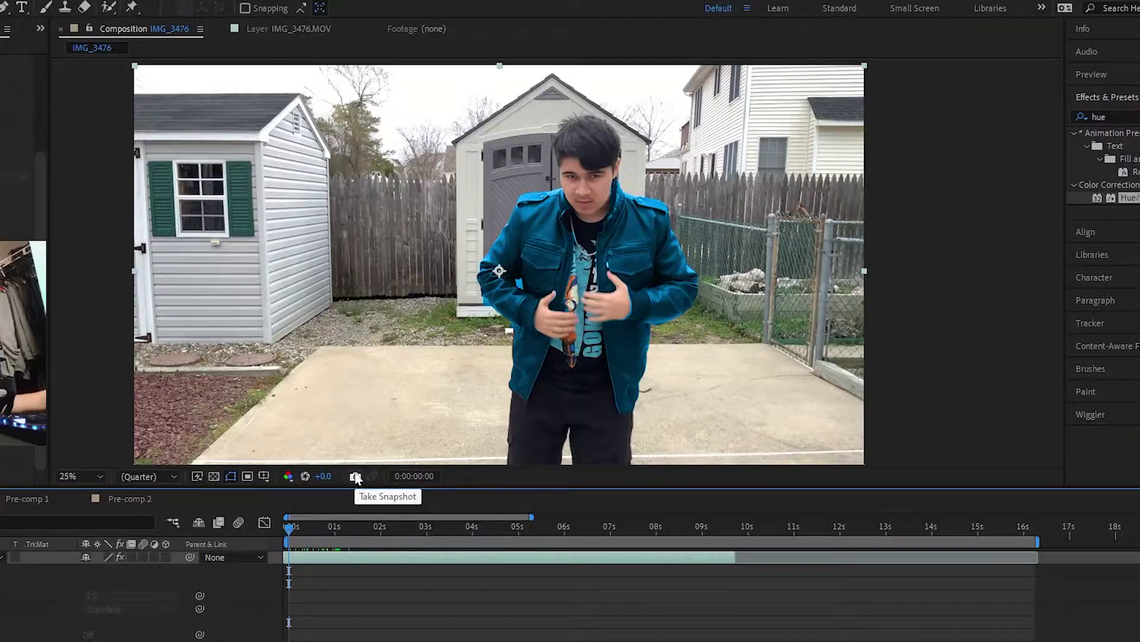
scroll(487, 378, up, 4)
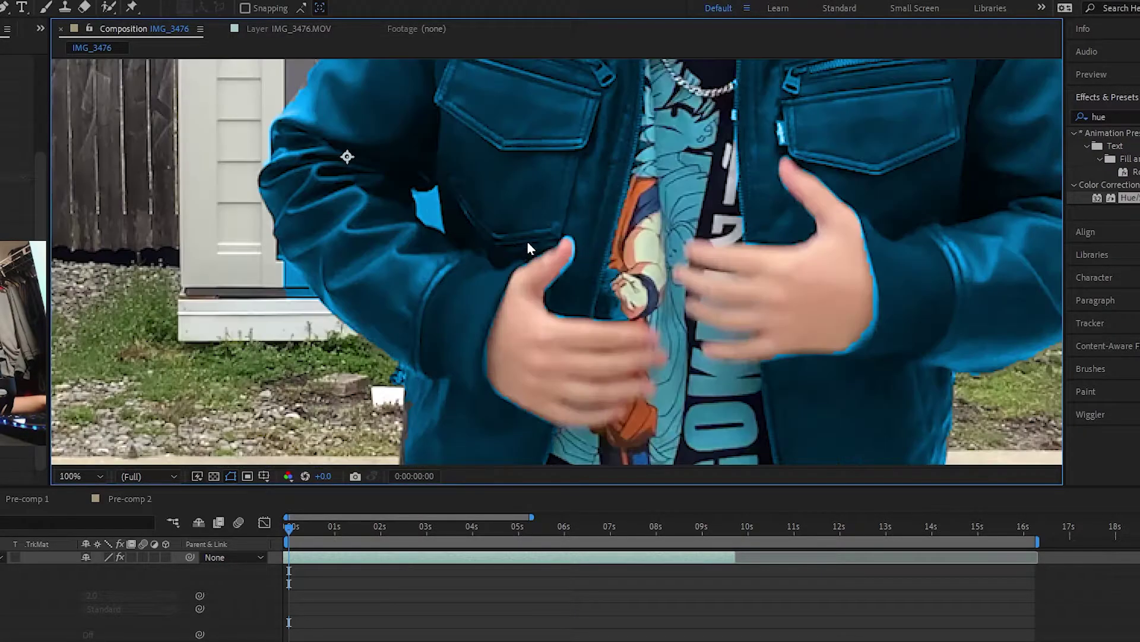
scroll(468, 255, down, 4)
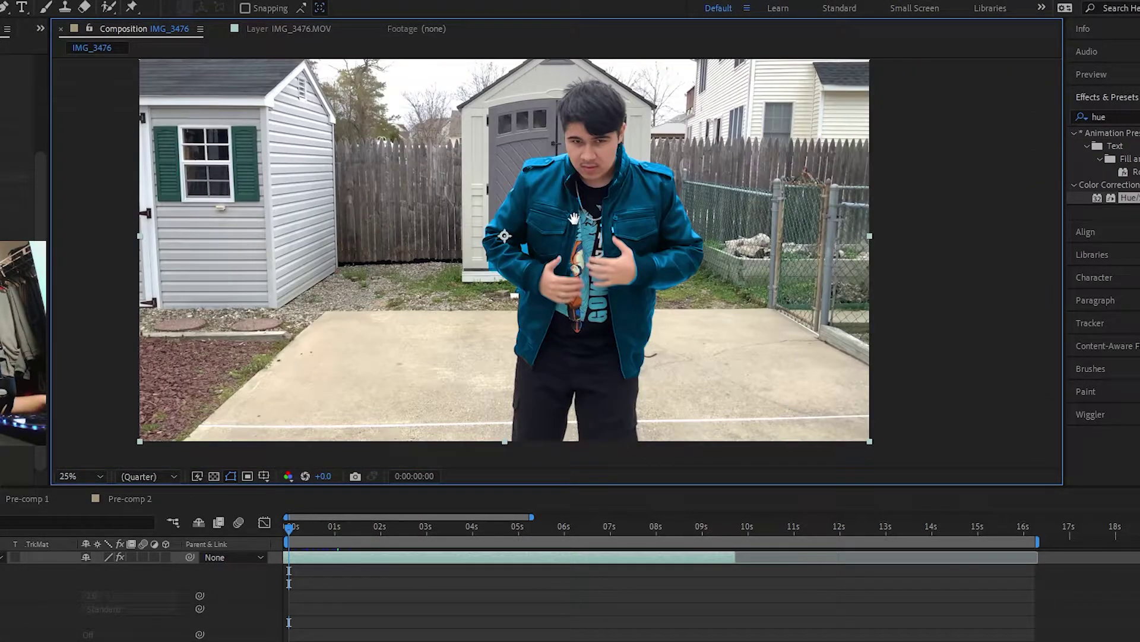
drag(574, 219, 554, 239)
Play the composition from the start and scrub through the first five seconds to check the recolored jacket
click(288, 528)
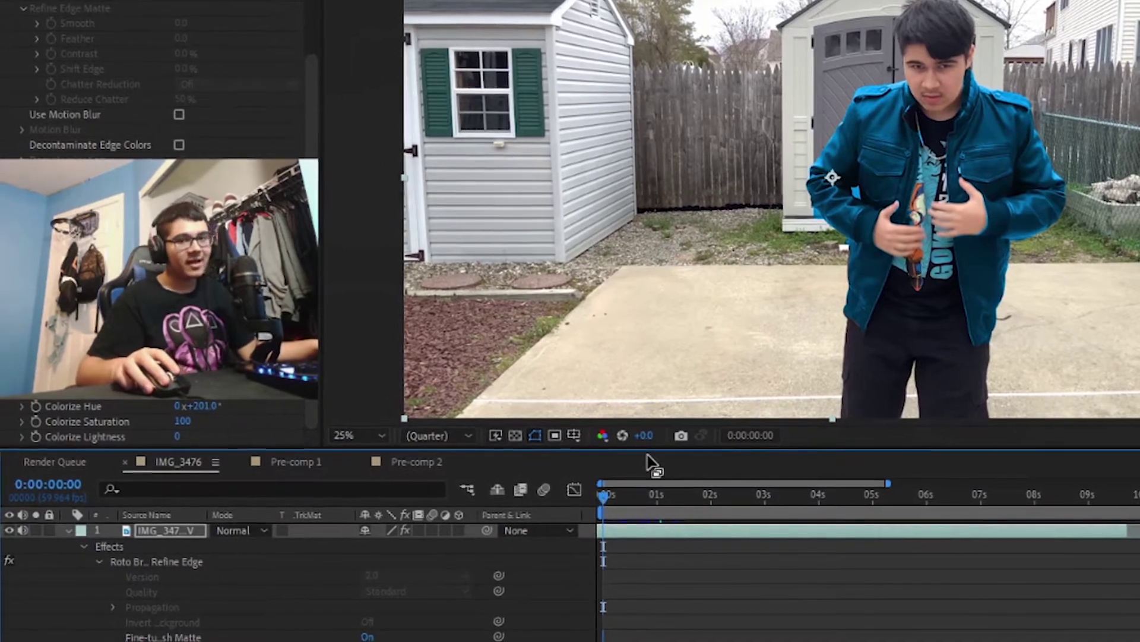
key(space)
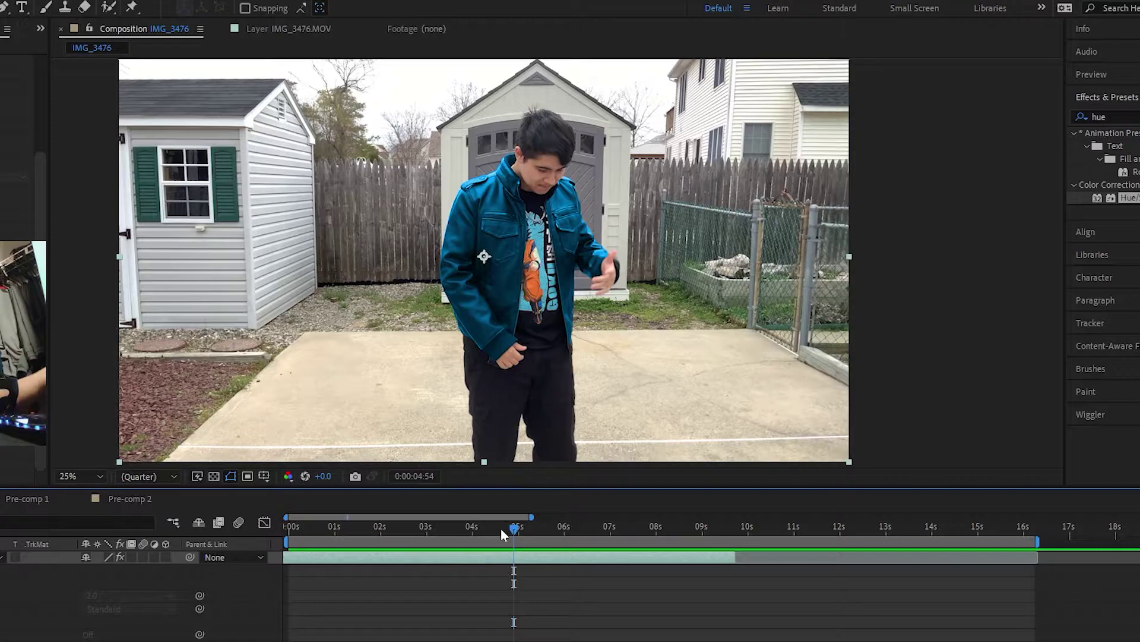
drag(502, 533, 406, 530)
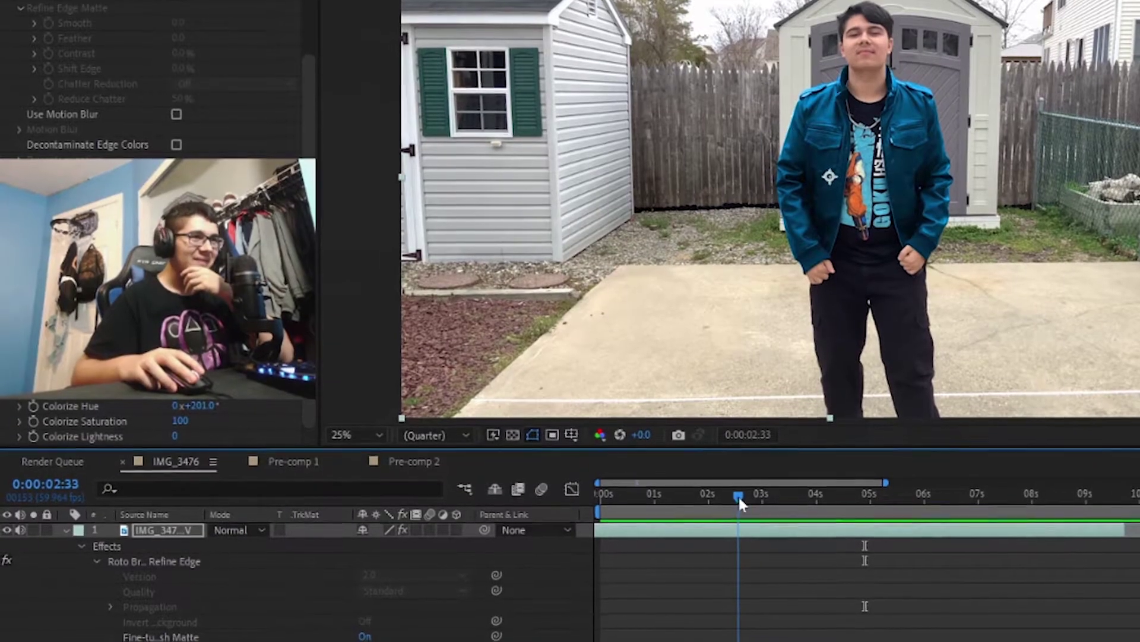
drag(738, 498, 808, 497)
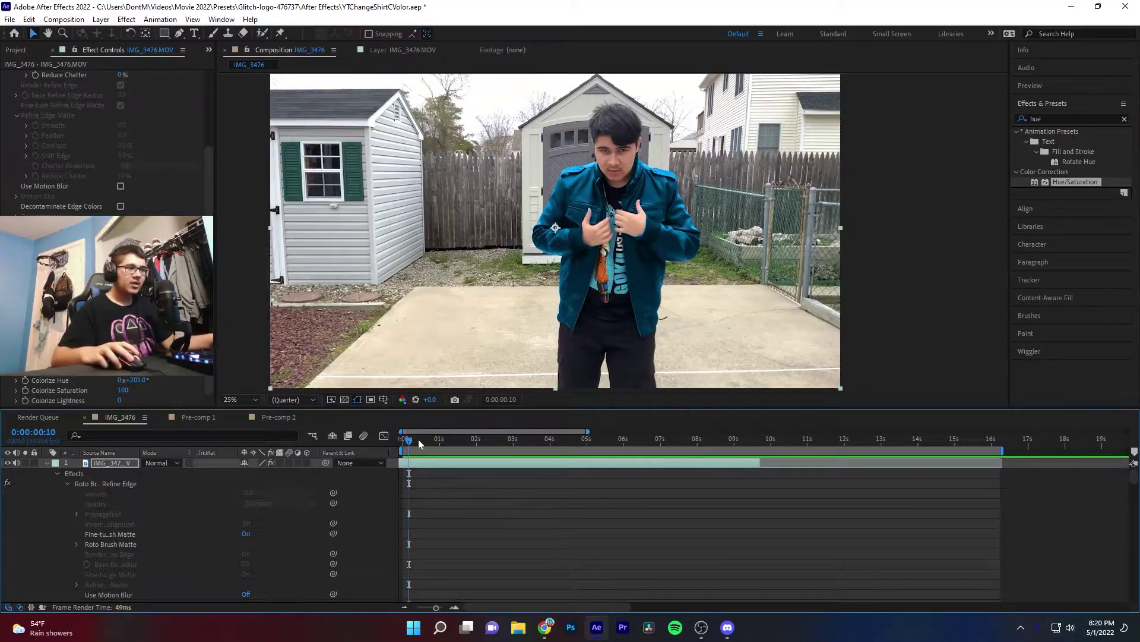
Start keyframing Colorize Hue at 0:00:00:24 and collapse the jacket layer's Effects group in the timeline
click(418, 439)
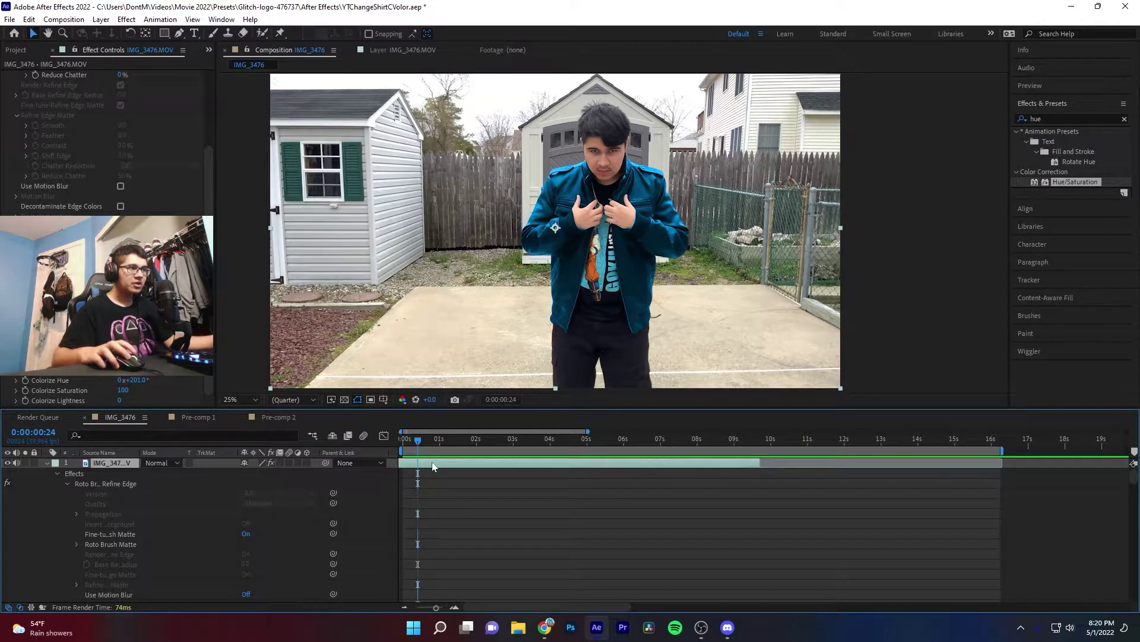
click(26, 381)
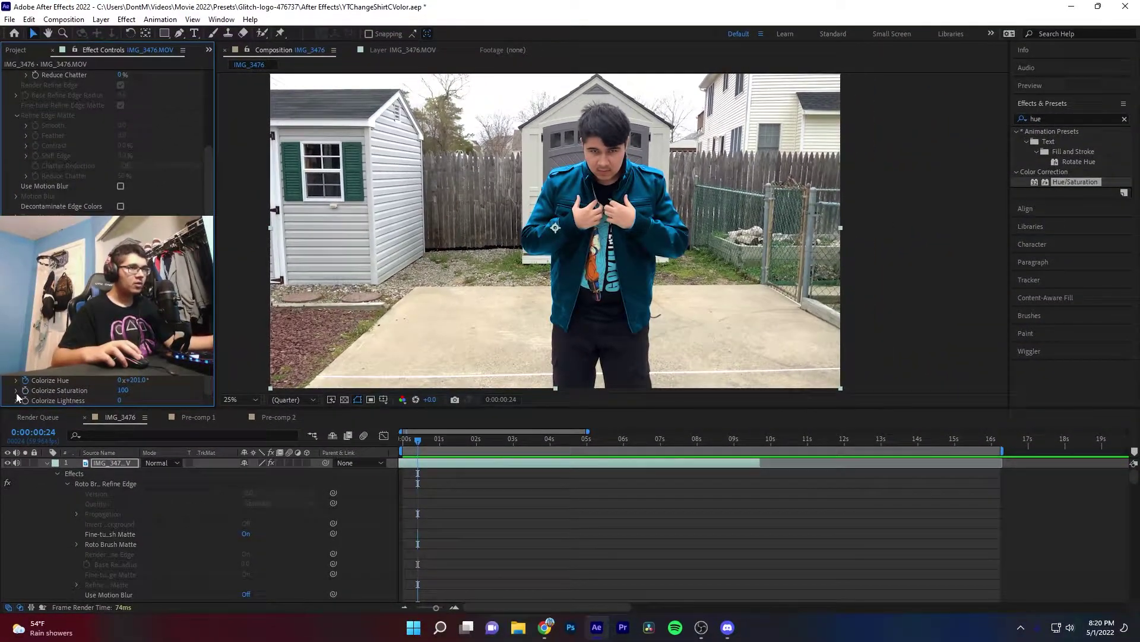
drag(419, 440, 514, 444)
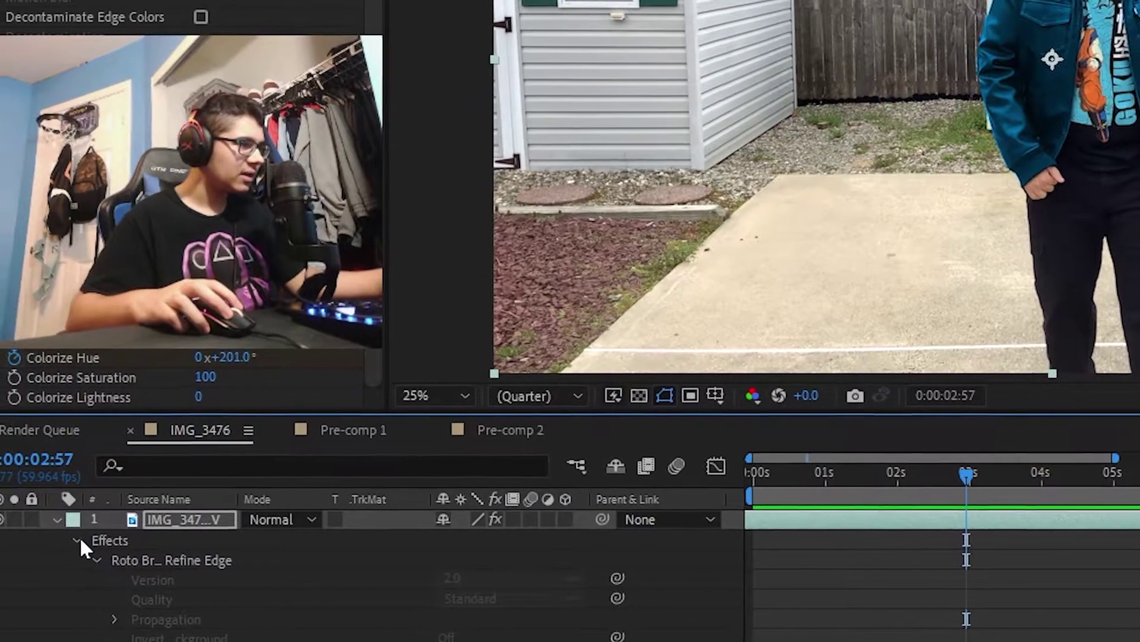
click(58, 474)
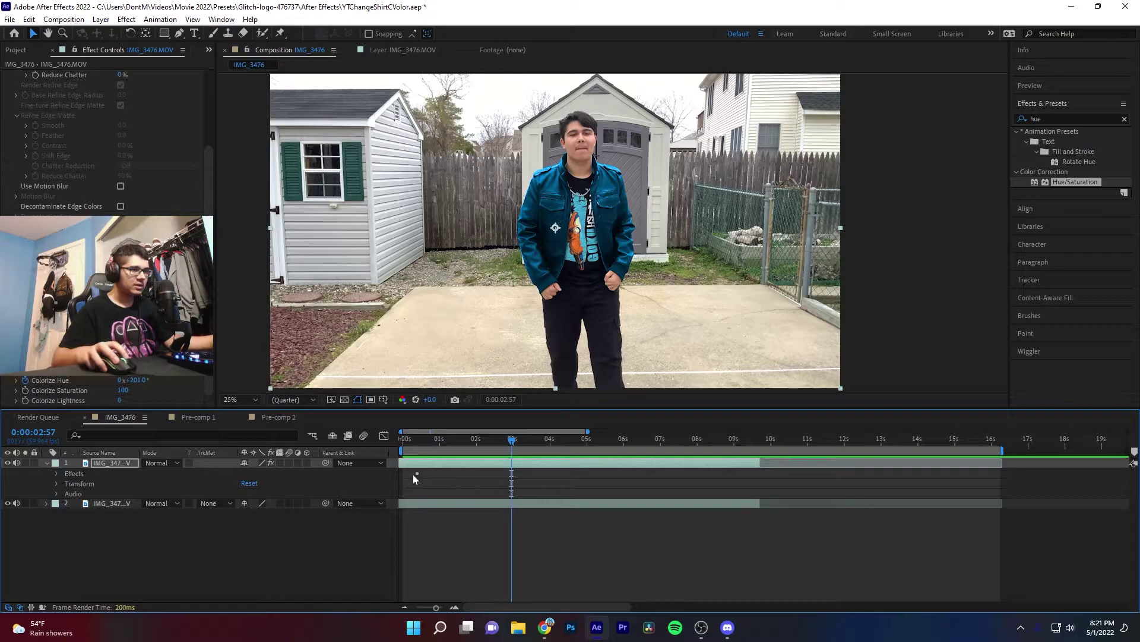
Keyframe Colorize Hue to 326° at 0:00:01:55 and to 1x+158° at 0:00:07:06
drag(437, 444, 477, 441)
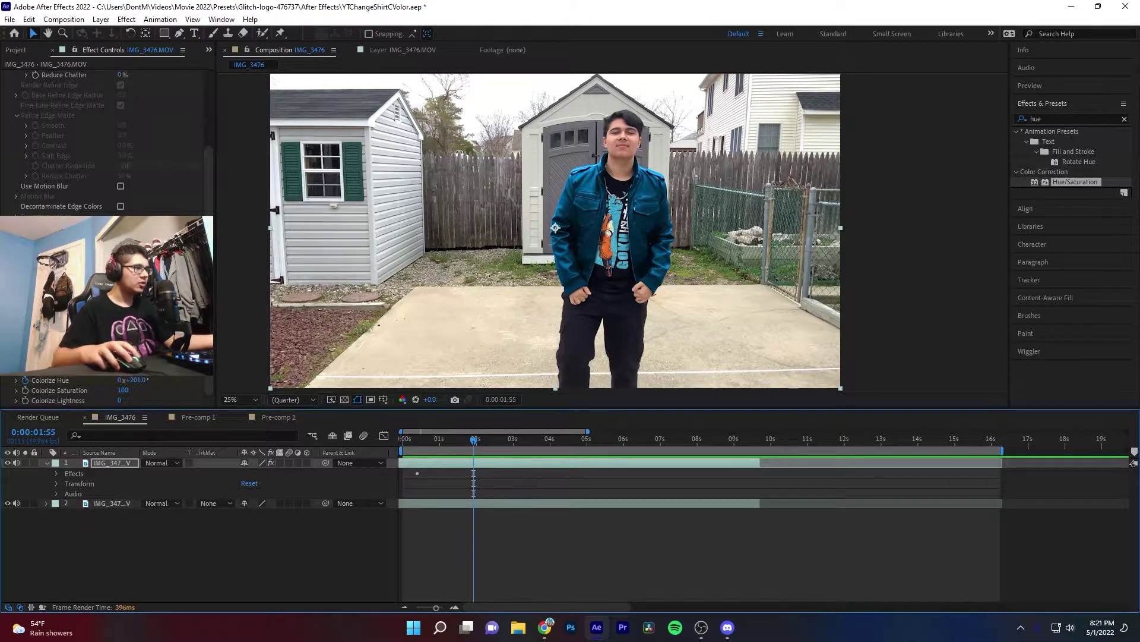
drag(144, 379, 169, 379)
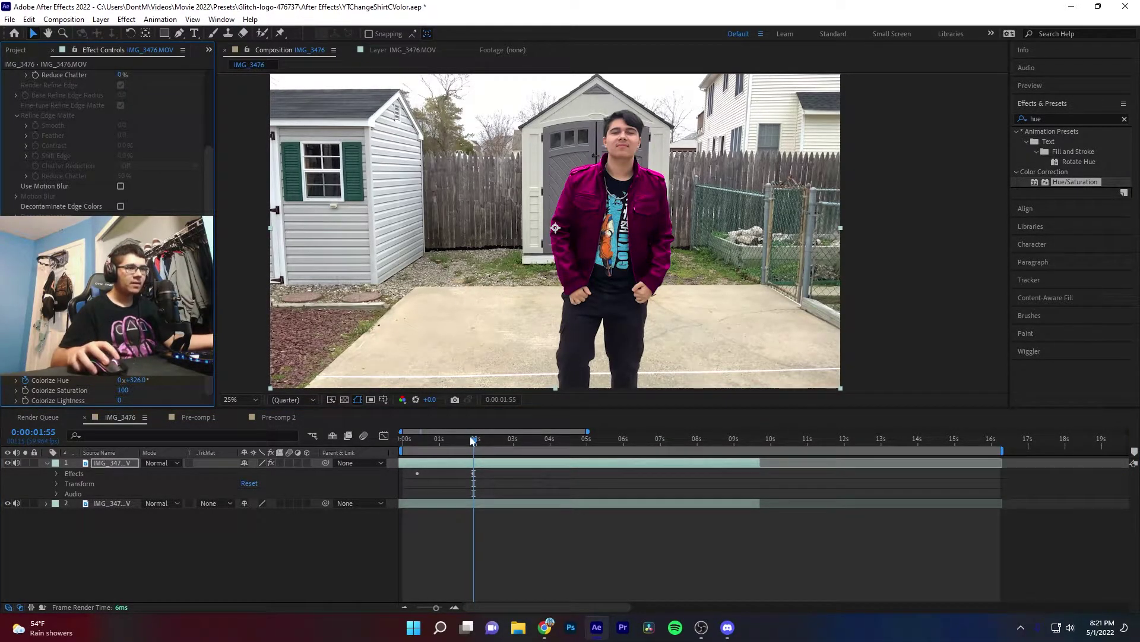
drag(472, 440, 449, 444)
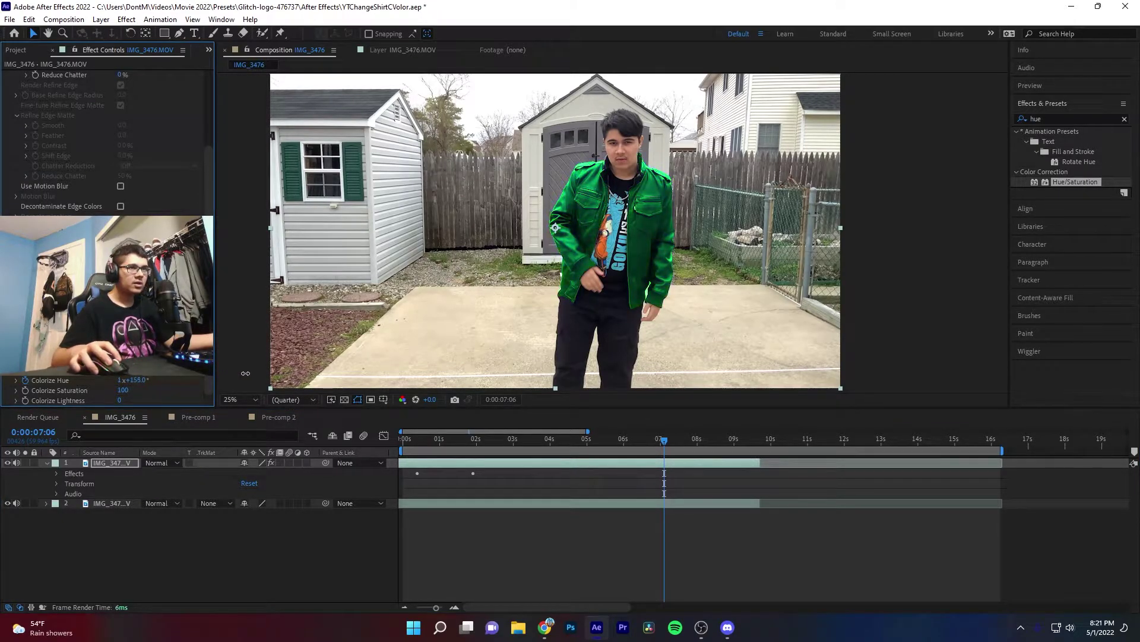
Play and scrub through the composition to review the animated jacket color between the hue keyframes
drag(441, 441, 419, 442)
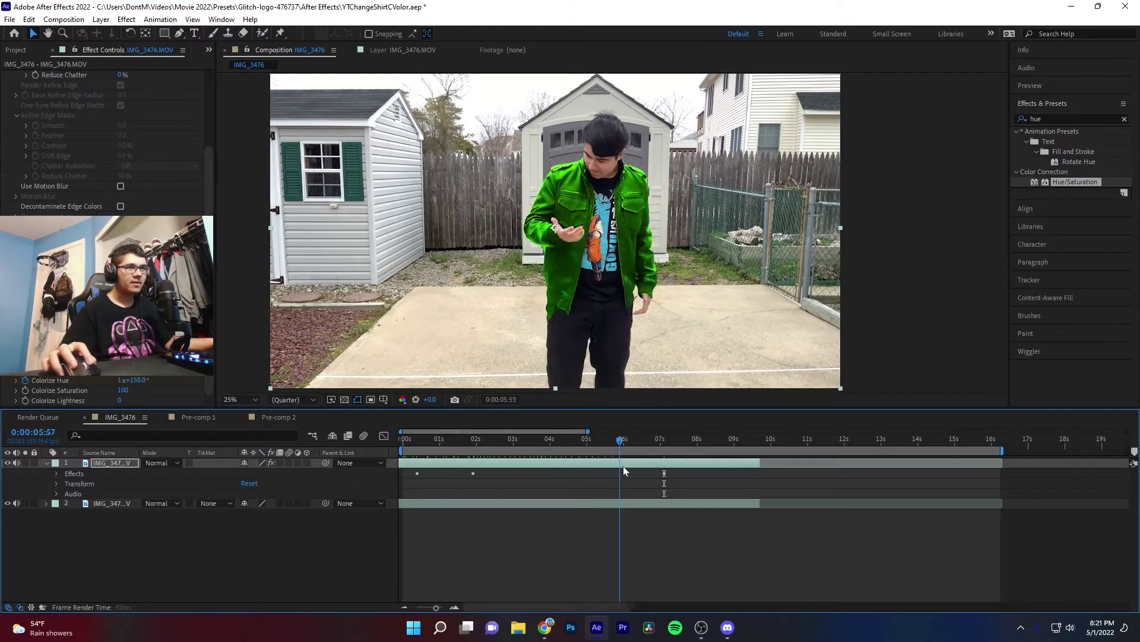
drag(645, 468, 659, 468)
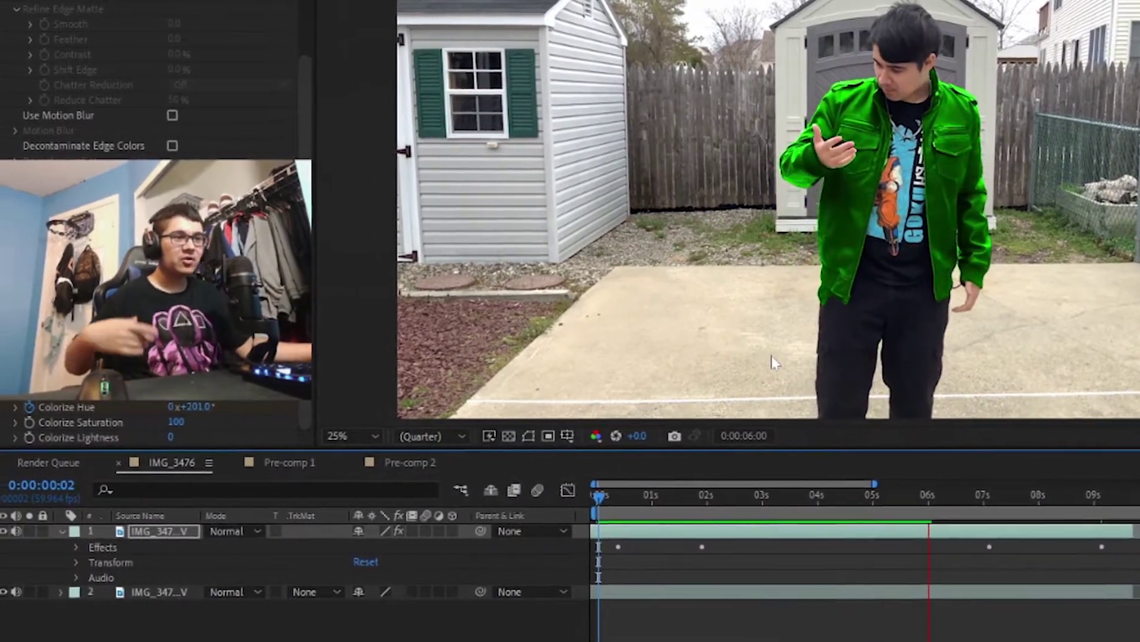
key(space)
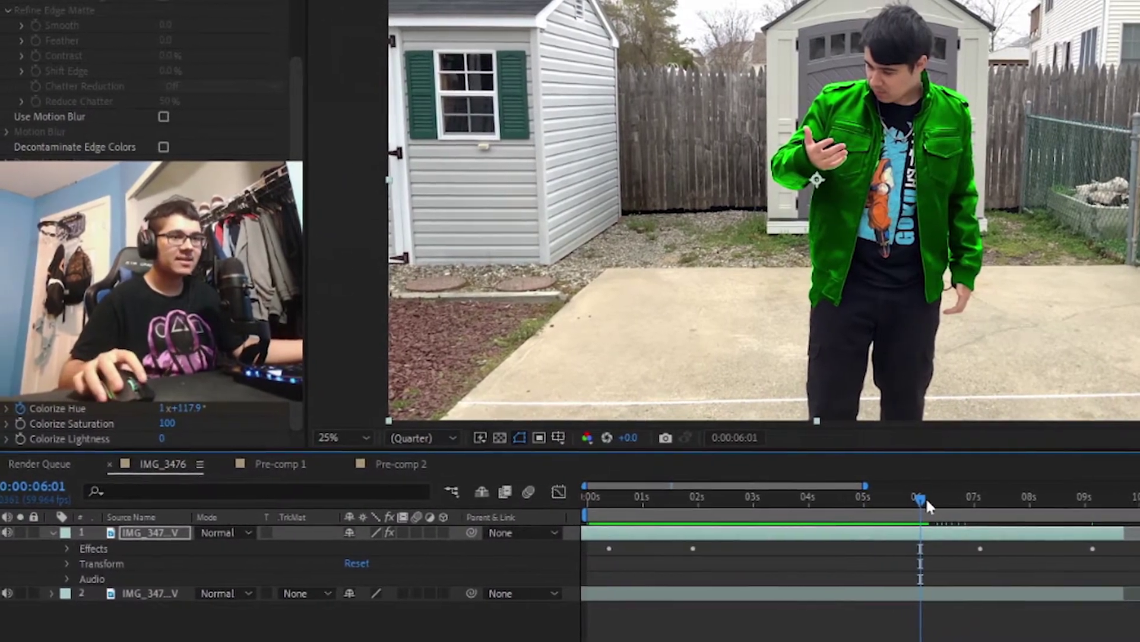
drag(913, 498, 714, 492)
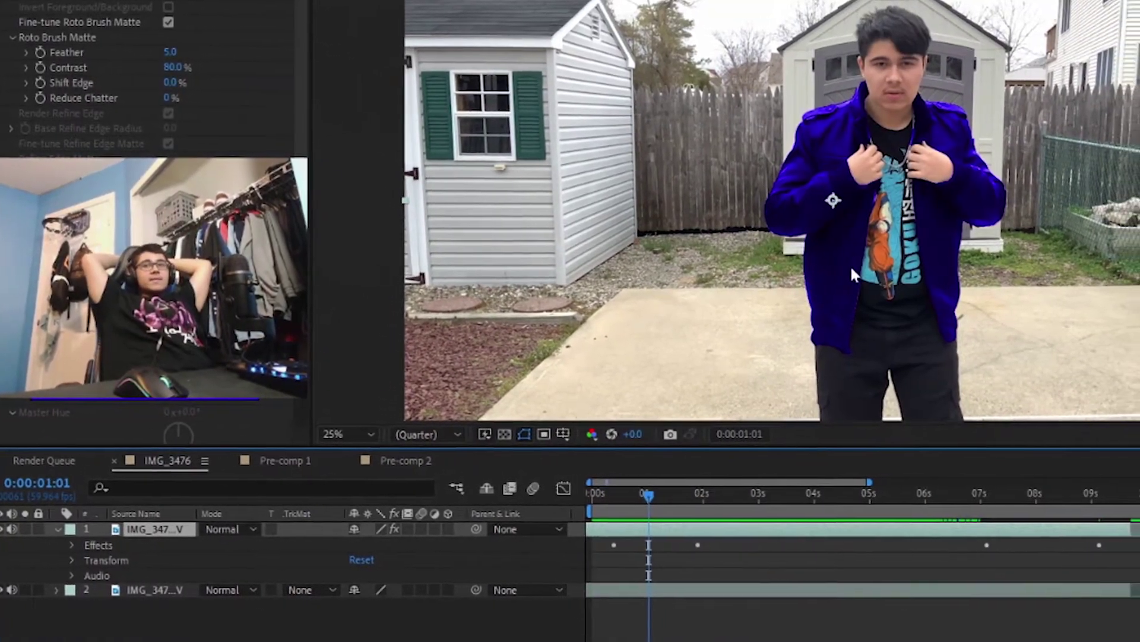